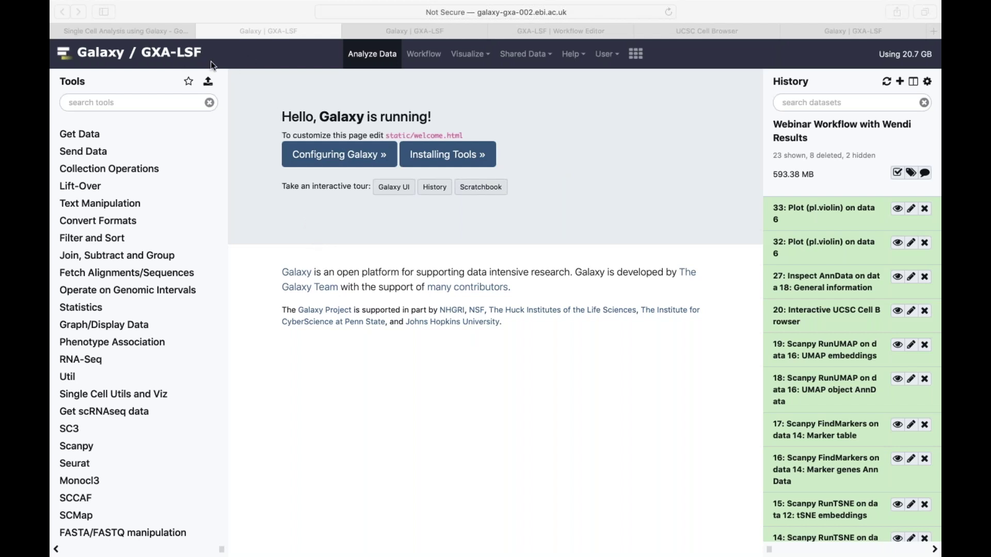
Glance at the published histories under Shared Data, then start a new workflow from Workflows
{"action": "left_click", "coordinate": [473, 95]}
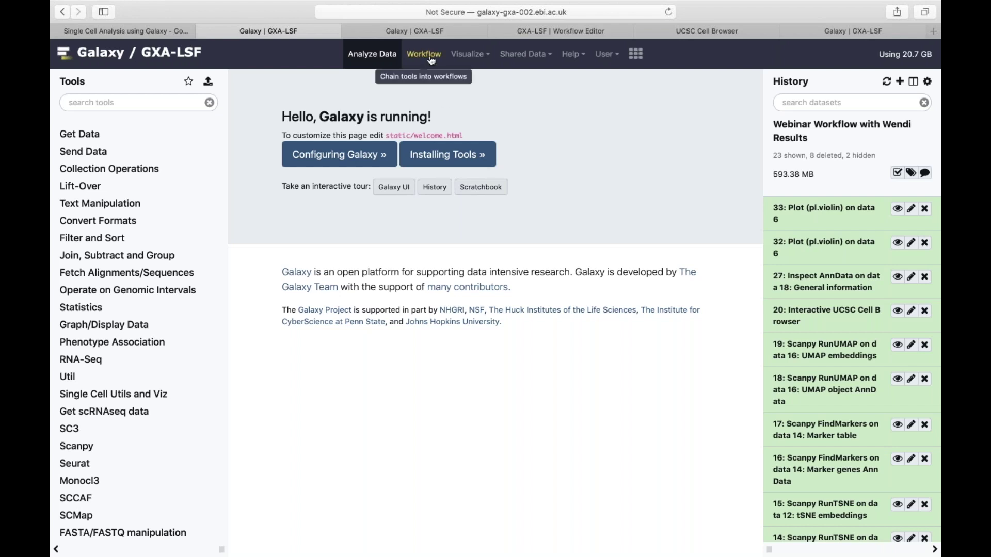
{"action": "left_click", "coordinate": [431, 61]}
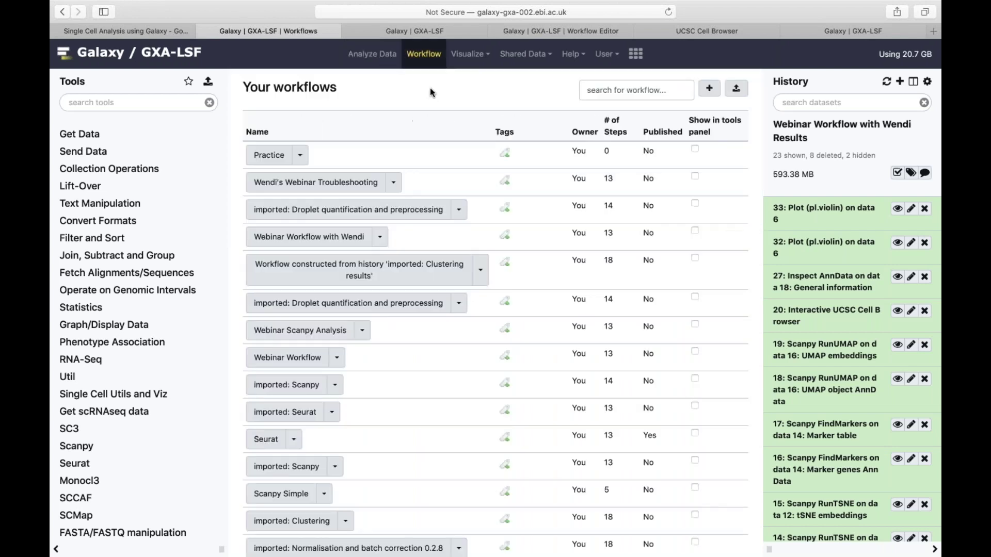
{"action": "left_click", "coordinate": [534, 54]}
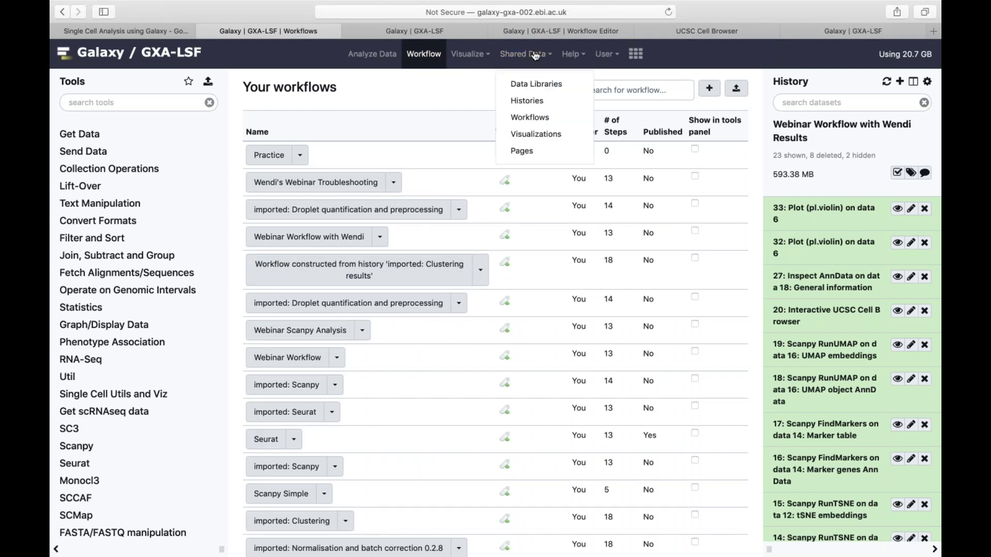
{"action": "left_click", "coordinate": [537, 103]}
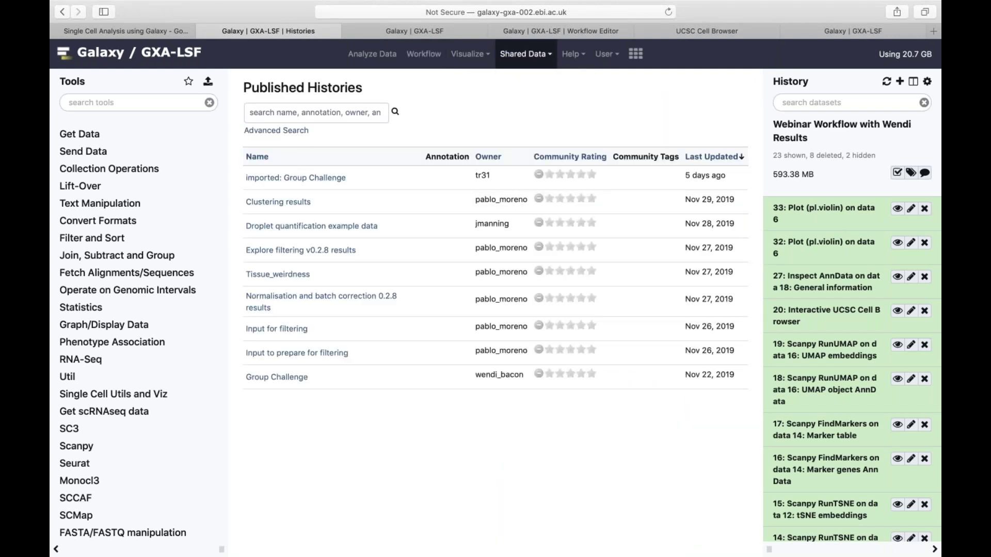
{"action": "left_click", "coordinate": [427, 60]}
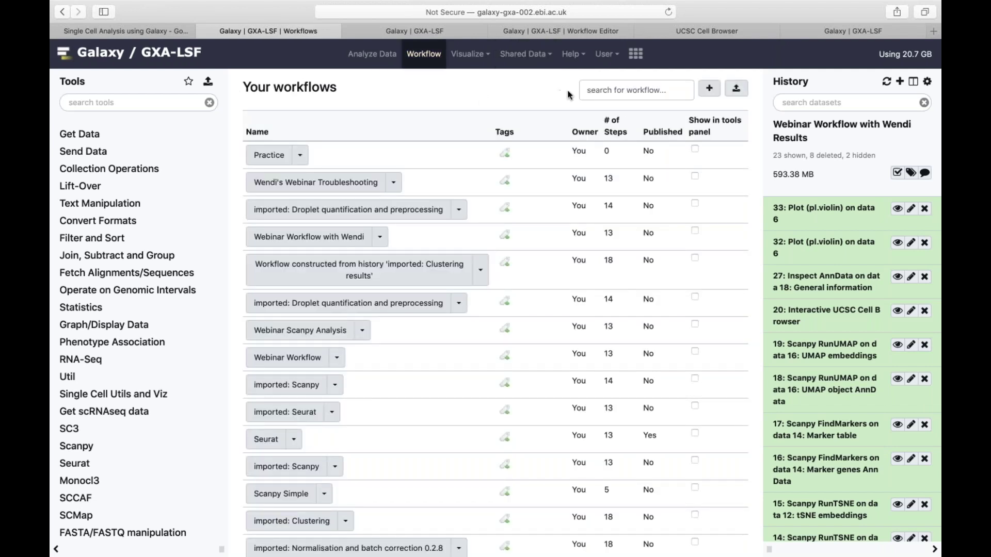
{"action": "left_click", "coordinate": [709, 89]}
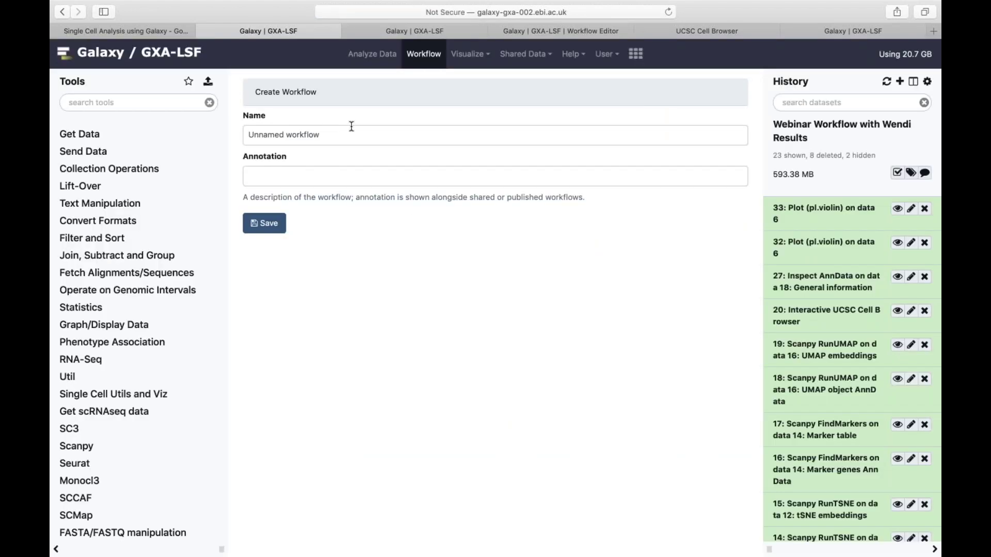
Replace 'Unnamed workflow' with 'Wendi Webinar Workflow' and save it
{"action": "left_click_drag", "start_coordinate": [332, 133], "coordinate": [191, 135]}
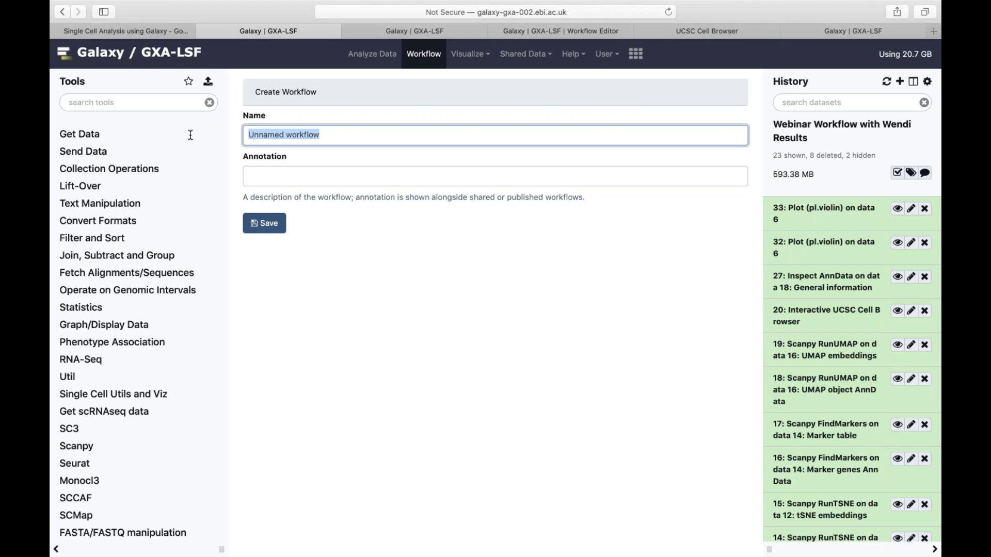
{"action": "type", "text": "Wendi "}
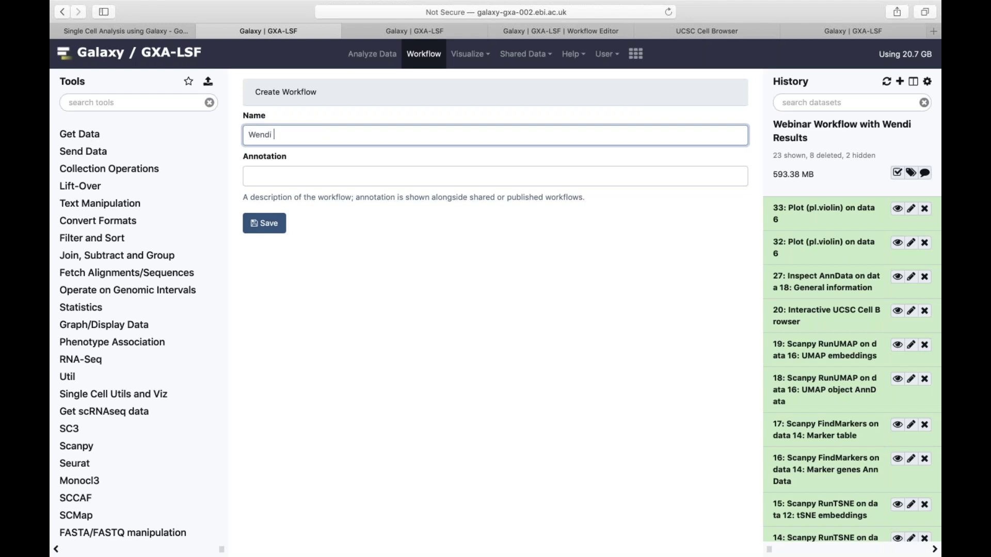
{"action": "type", "text": "Webinar Workflow"}
{"action": "left_click", "coordinate": [269, 224]}
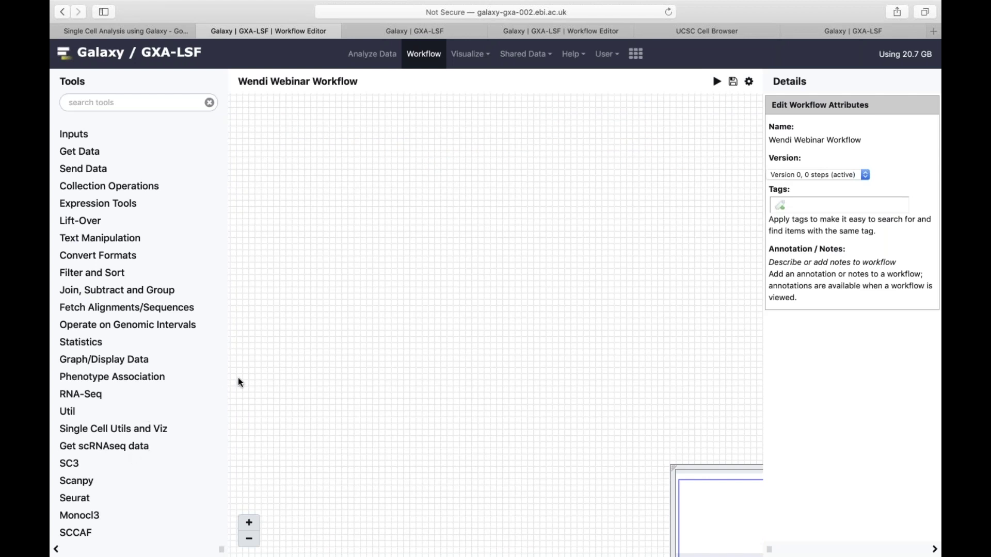
Browse the Tools panel, peeking at Get scRNAseq data and the Scanpy tool list
{"action": "scroll", "coordinate": [76, 417], "scroll_direction": "down", "scroll_amount": 3}
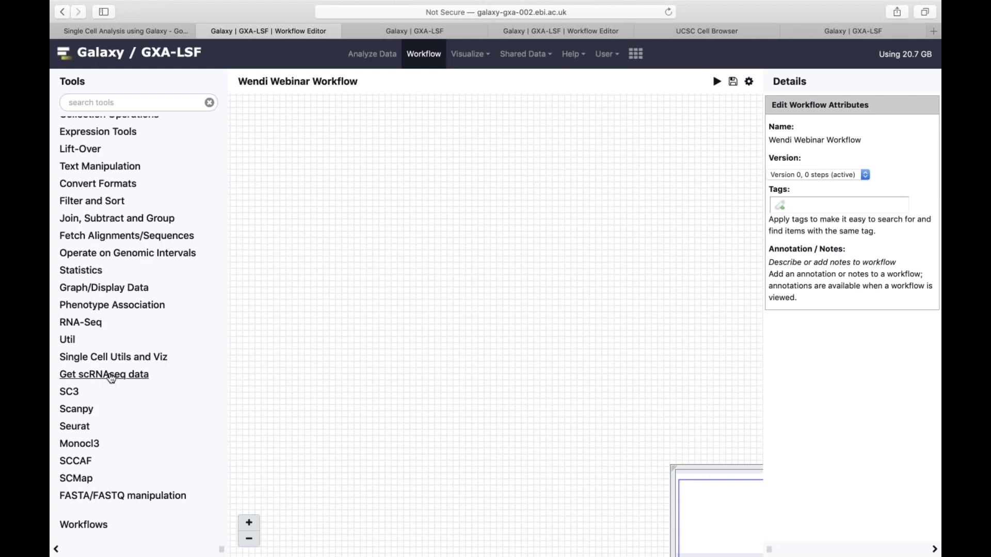
{"action": "scroll", "coordinate": [104, 287], "scroll_direction": "up", "scroll_amount": 3}
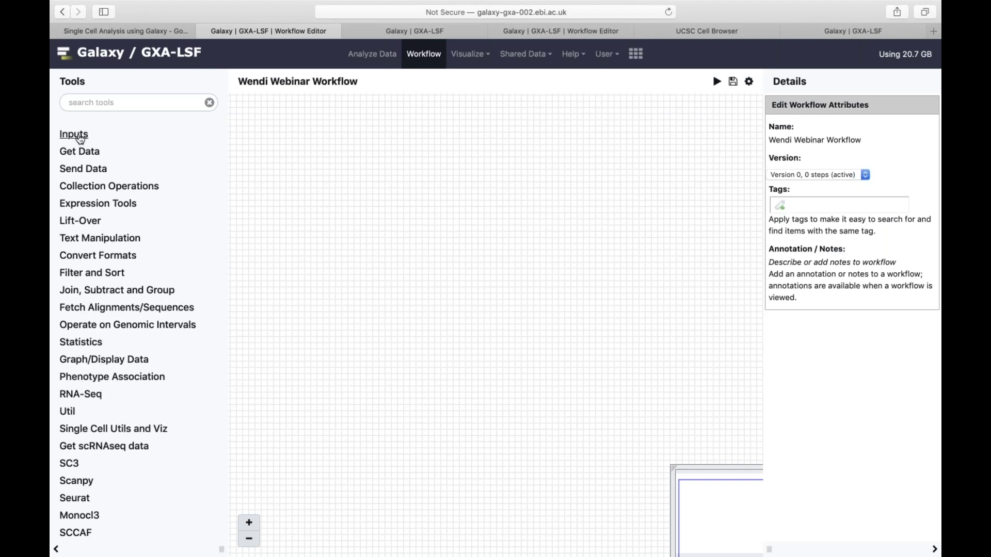
{"action": "scroll", "coordinate": [148, 176], "scroll_direction": "down", "scroll_amount": 3}
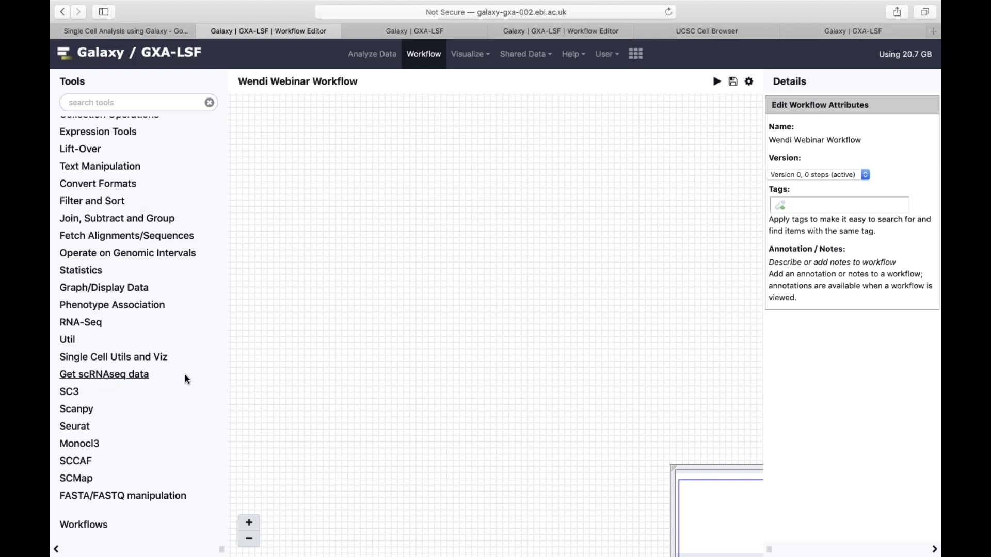
{"action": "scroll", "coordinate": [135, 308], "scroll_direction": "up", "scroll_amount": 3}
{"action": "scroll", "coordinate": [112, 382], "scroll_direction": "down", "scroll_amount": 3}
{"action": "left_click", "coordinate": [100, 375]}
{"action": "left_click", "coordinate": [100, 375]}
{"action": "left_click", "coordinate": [83, 411]}
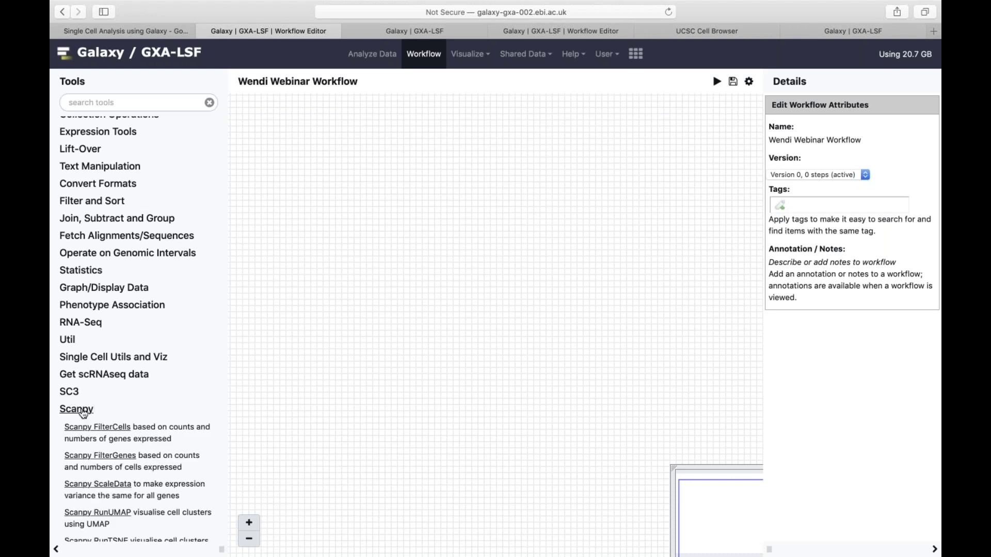
{"action": "scroll", "coordinate": [82, 413], "scroll_direction": "down", "scroll_amount": 7}
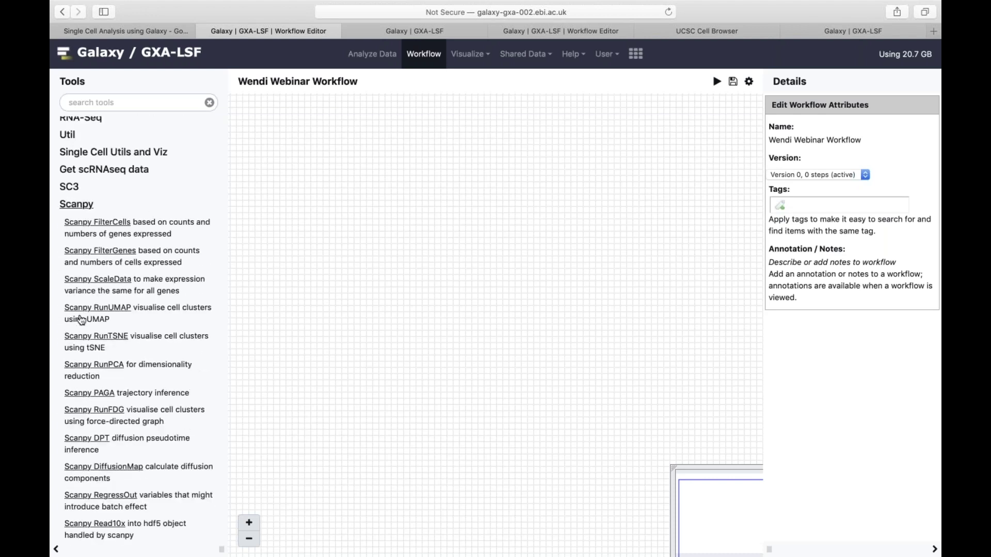
{"action": "scroll", "coordinate": [96, 454], "scroll_direction": "down", "scroll_amount": 6}
{"action": "scroll", "coordinate": [97, 454], "scroll_direction": "up", "scroll_amount": 6}
{"action": "scroll", "coordinate": [85, 361], "scroll_direction": "up", "scroll_amount": 5}
{"action": "left_click", "coordinate": [83, 352]}
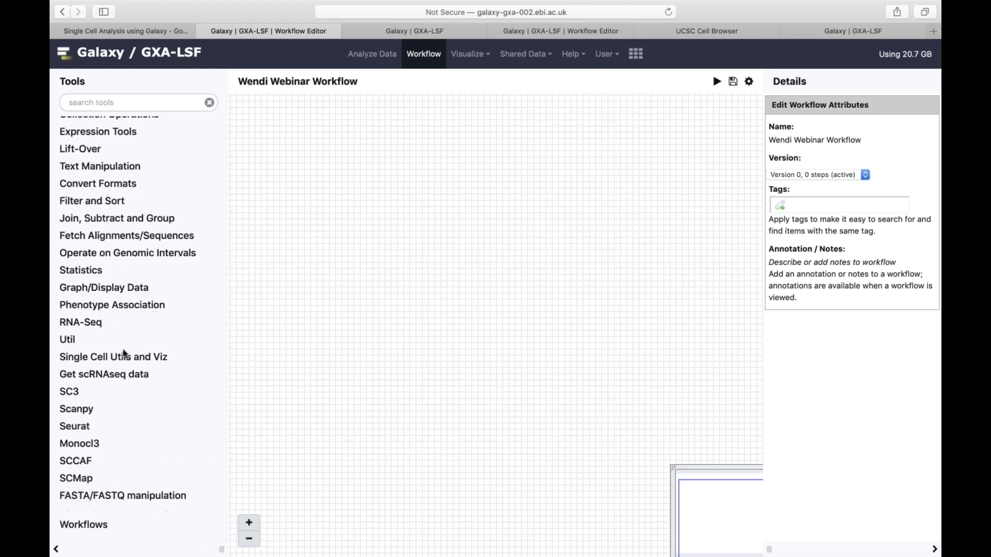
Look through the Seurat tools, then expand the Get scRNAseq data category
{"action": "left_click", "coordinate": [77, 428]}
{"action": "scroll", "coordinate": [118, 415], "scroll_direction": "down", "scroll_amount": 5}
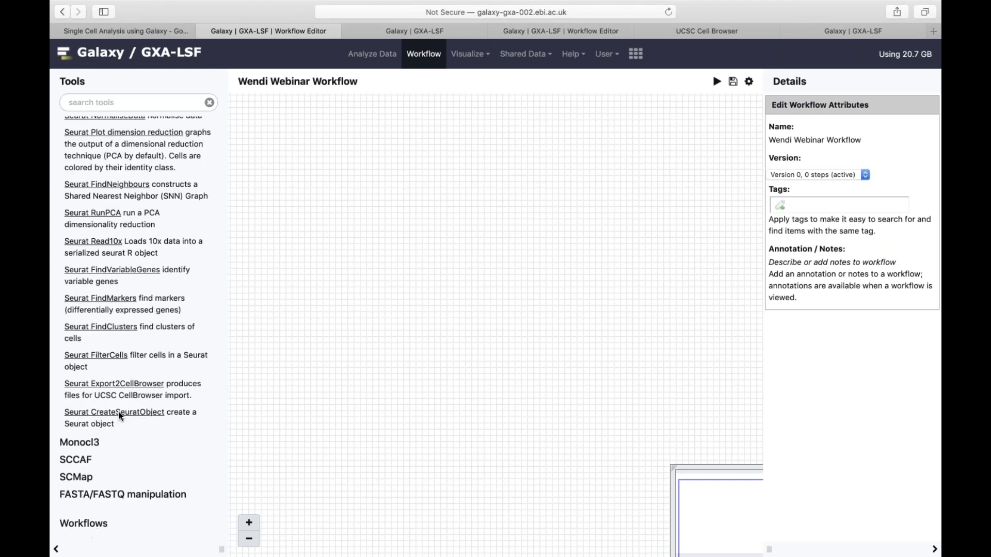
{"action": "scroll", "coordinate": [104, 362], "scroll_direction": "up", "scroll_amount": 7}
{"action": "left_click", "coordinate": [76, 347]}
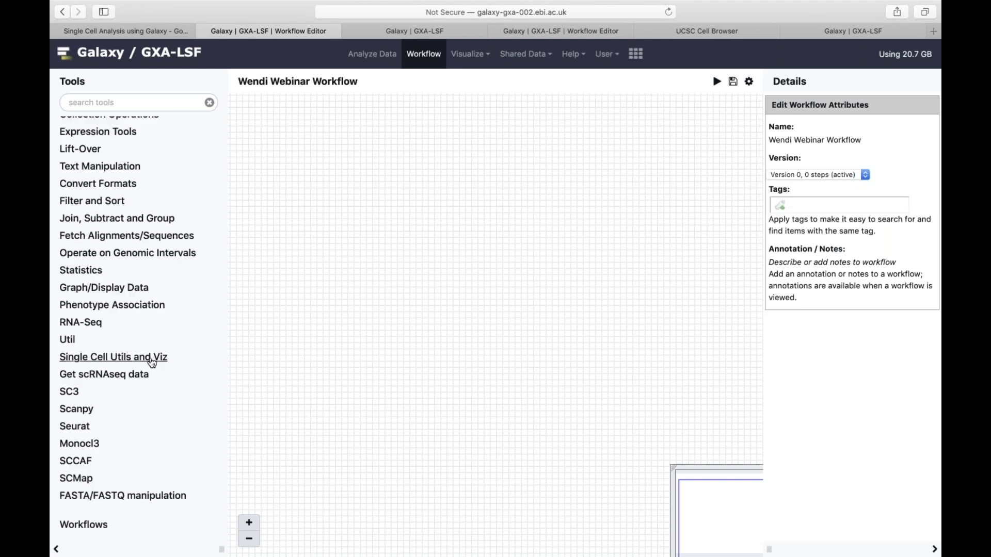
{"action": "scroll", "coordinate": [152, 363], "scroll_direction": "up", "scroll_amount": 2}
{"action": "left_click", "coordinate": [119, 427]}
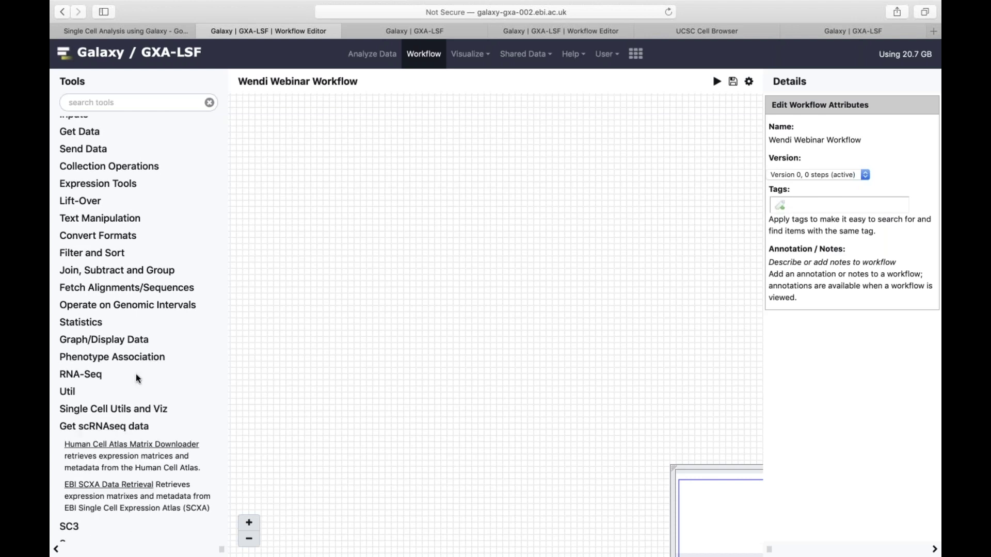
{"action": "scroll", "coordinate": [137, 378], "scroll_direction": "down", "scroll_amount": 2}
{"action": "scroll", "coordinate": [136, 376], "scroll_direction": "down", "scroll_amount": 1}
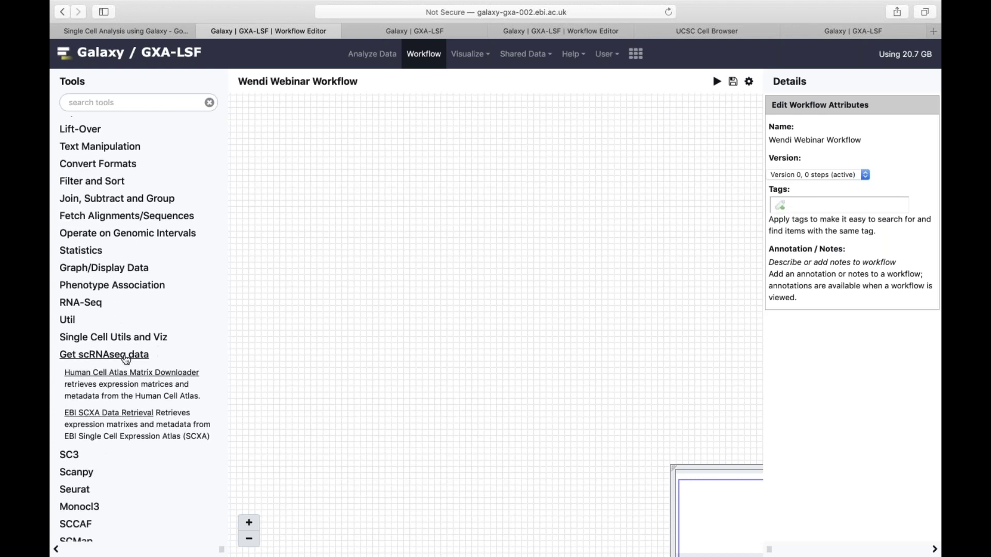
Add an EBI SCXA Data Retrieval step and move its node to the canvas's upper left
{"action": "left_click", "coordinate": [123, 418]}
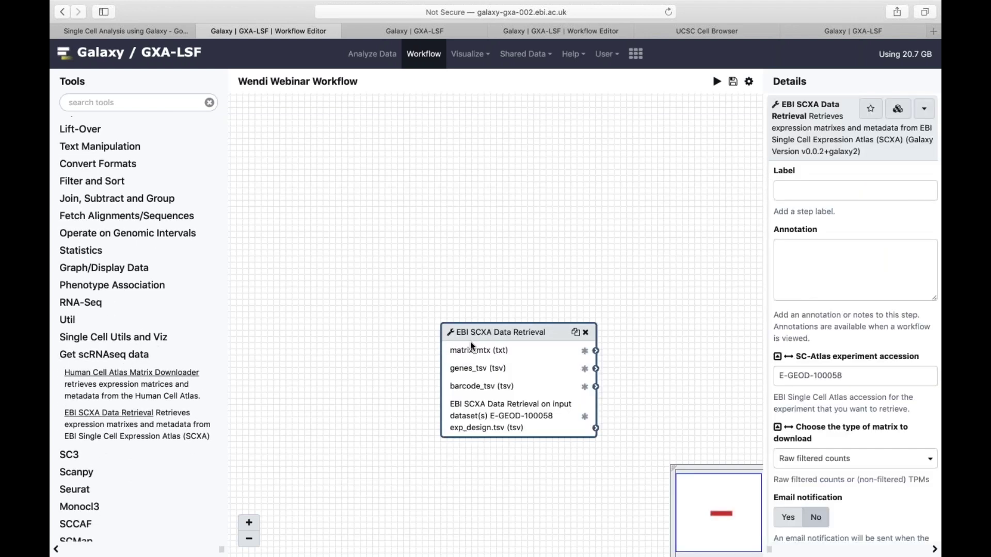
{"action": "left_click_drag", "start_coordinate": [540, 330], "coordinate": [378, 156]}
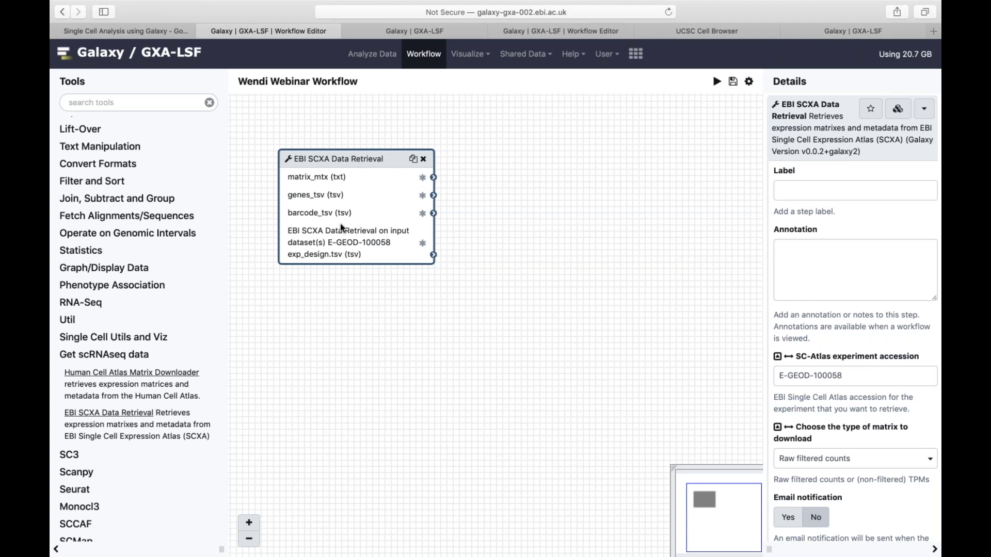
Change the SC-Atlas experiment accession from E-GEOD-100058 to E-MTAB-6945
{"action": "left_click_drag", "start_coordinate": [855, 376], "coordinate": [790, 376]}
{"action": "type", "text": "MTAB"}
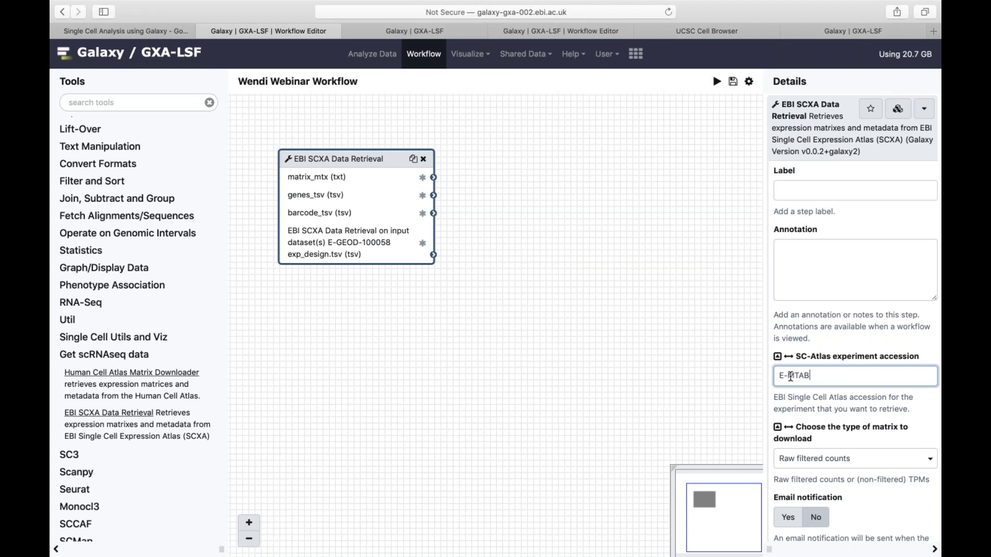
{"action": "type", "text": "-6945"}
{"action": "triple_click", "coordinate": [815, 377]}
{"action": "left_click", "coordinate": [858, 375]}
{"action": "triple_click", "coordinate": [808, 376]}
{"action": "left_click", "coordinate": [780, 375]}
{"action": "triple_click", "coordinate": [839, 374]}
{"action": "left_click", "coordinate": [847, 374]}
Review the retrieval step's remaining settings, leaving raw filtered counts selected
{"action": "scroll", "coordinate": [847, 374], "scroll_direction": "down", "scroll_amount": 1}
{"action": "scroll", "coordinate": [855, 320], "scroll_direction": "down", "scroll_amount": 3}
{"action": "scroll", "coordinate": [849, 314], "scroll_direction": "down", "scroll_amount": 5}
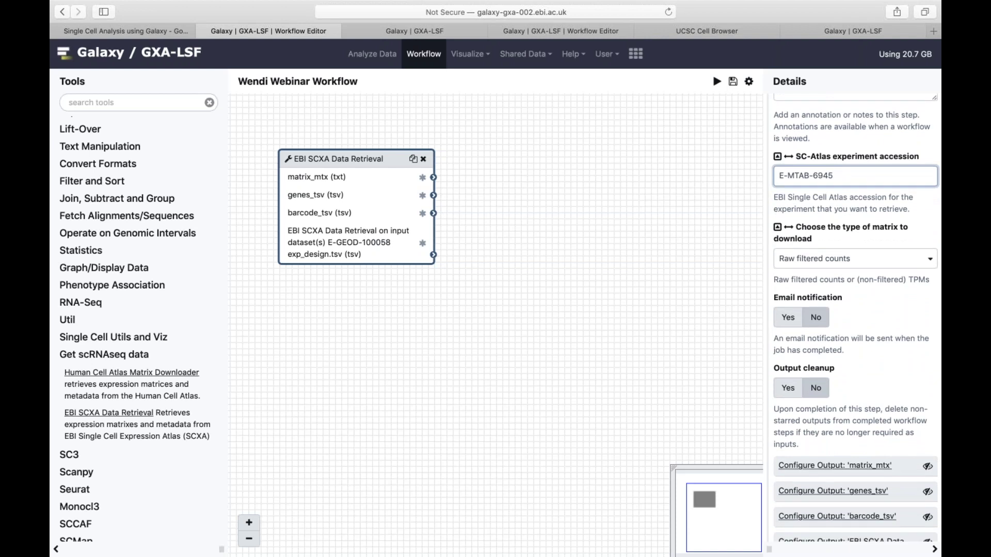
{"action": "scroll", "coordinate": [848, 311], "scroll_direction": "down", "scroll_amount": 5}
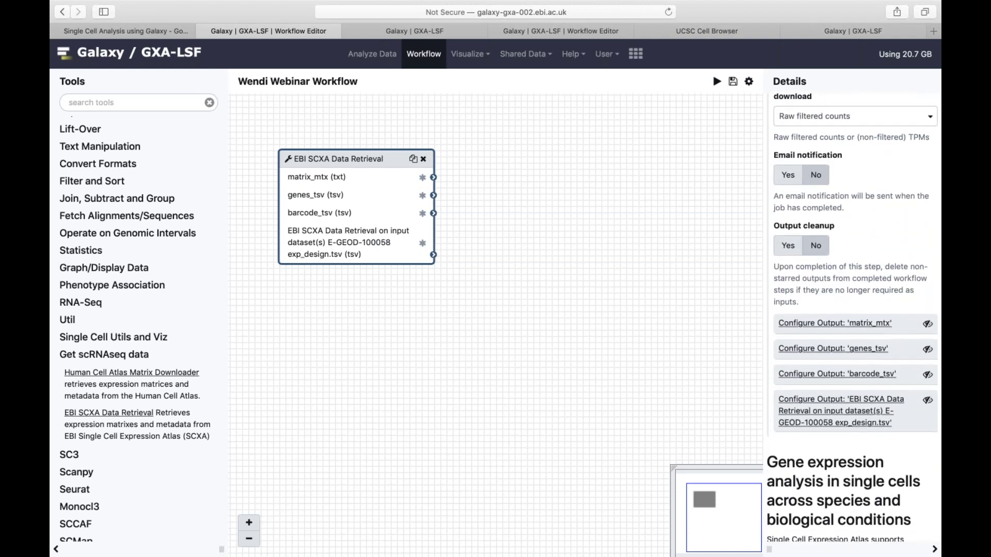
{"action": "scroll", "coordinate": [860, 323], "scroll_direction": "up", "scroll_amount": 12}
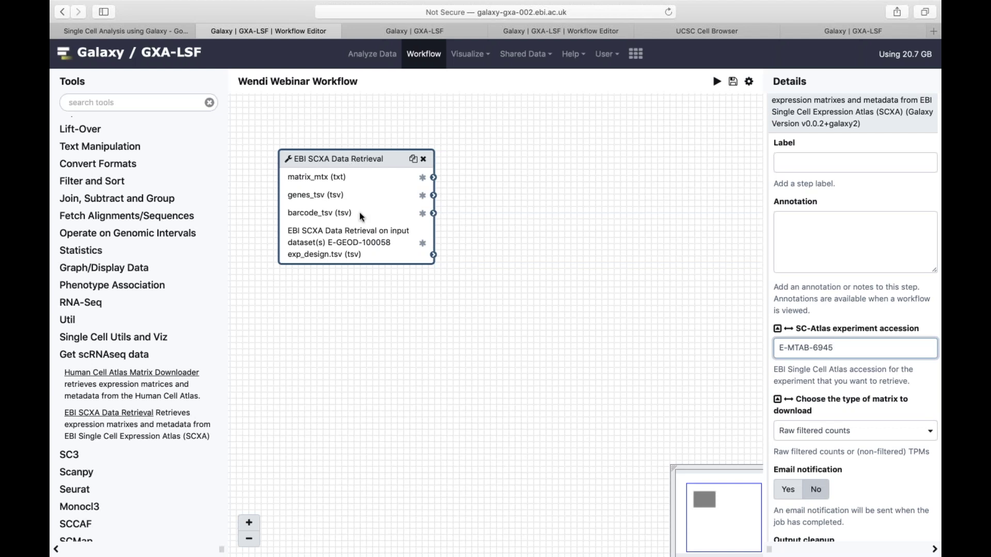
{"action": "scroll", "coordinate": [134, 330], "scroll_direction": "down", "scroll_amount": 3}
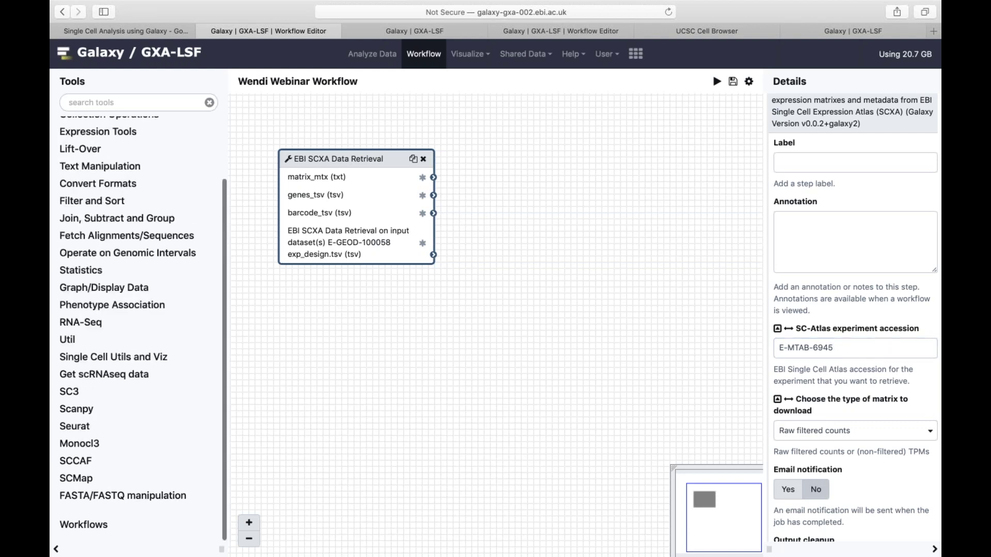
{"action": "left_click", "coordinate": [85, 410]}
{"action": "scroll", "coordinate": [180, 372], "scroll_direction": "down", "scroll_amount": 6}
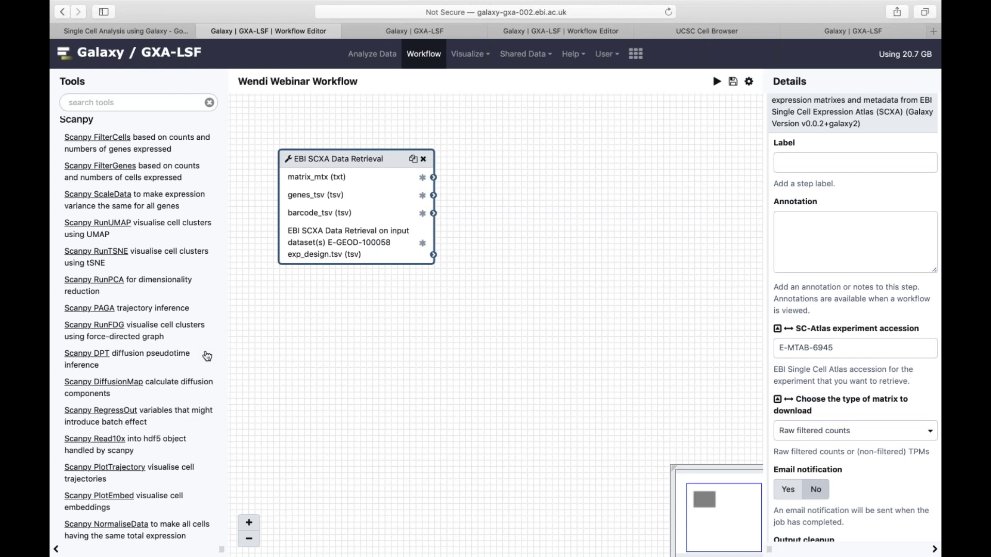
{"action": "scroll", "coordinate": [207, 356], "scroll_direction": "down", "scroll_amount": 10}
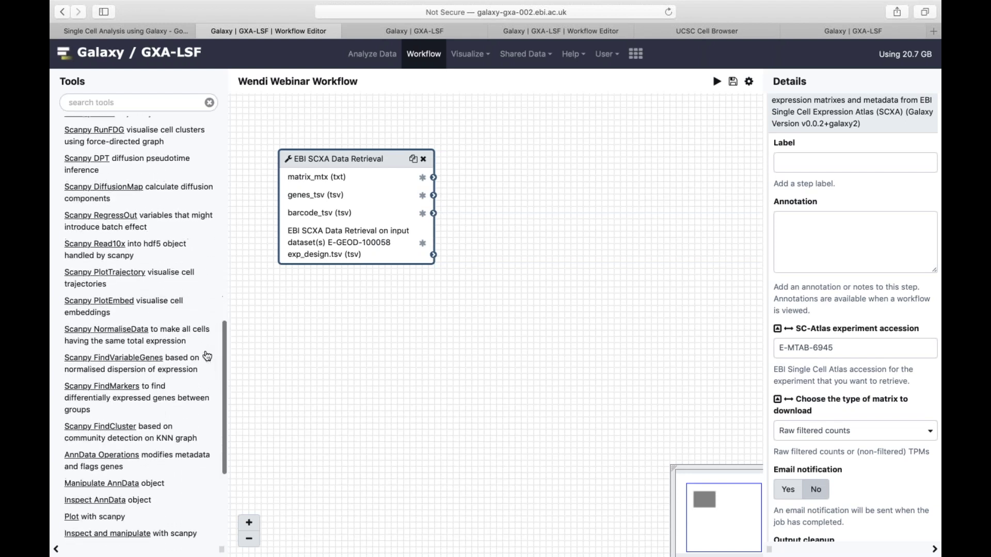
{"action": "scroll", "coordinate": [207, 356], "scroll_direction": "up", "scroll_amount": 2}
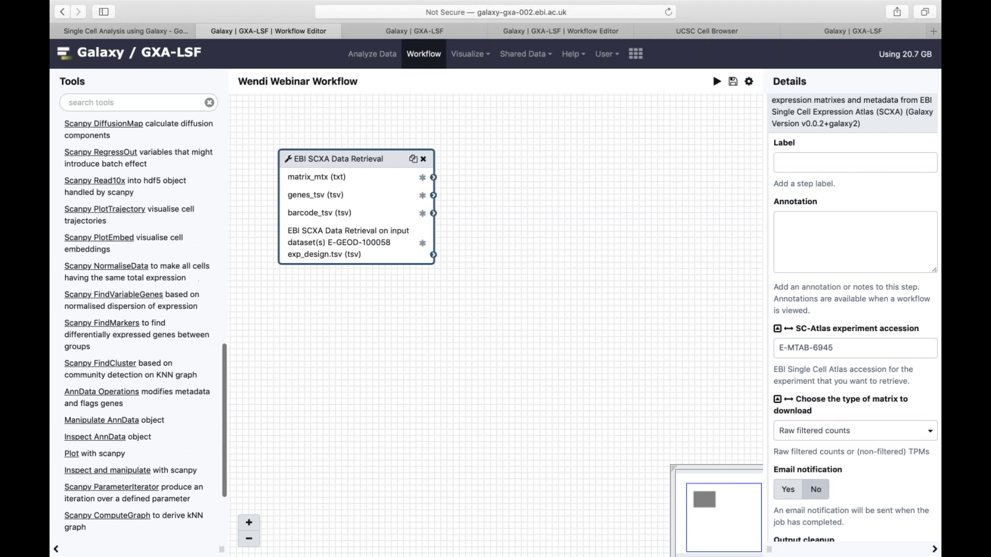
{"action": "left_click", "coordinate": [121, 202]}
Place Read10x beside the retrieval step and connect matrix, genes, barcodes and exp_design outputs
{"action": "left_click_drag", "start_coordinate": [515, 330], "coordinate": [543, 170]}
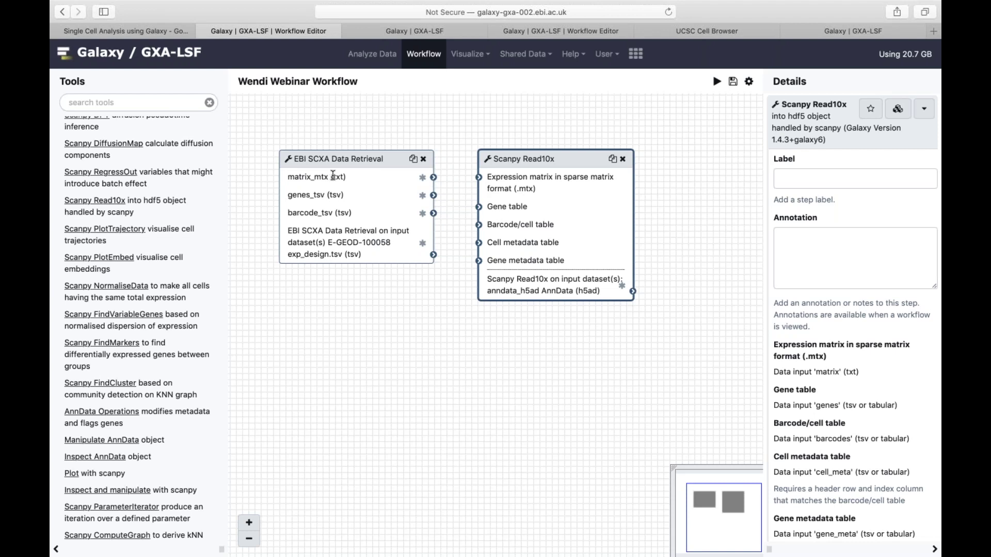
{"action": "left_click_drag", "start_coordinate": [434, 178], "coordinate": [464, 198]}
{"action": "left_click_drag", "start_coordinate": [460, 187], "coordinate": [479, 225]}
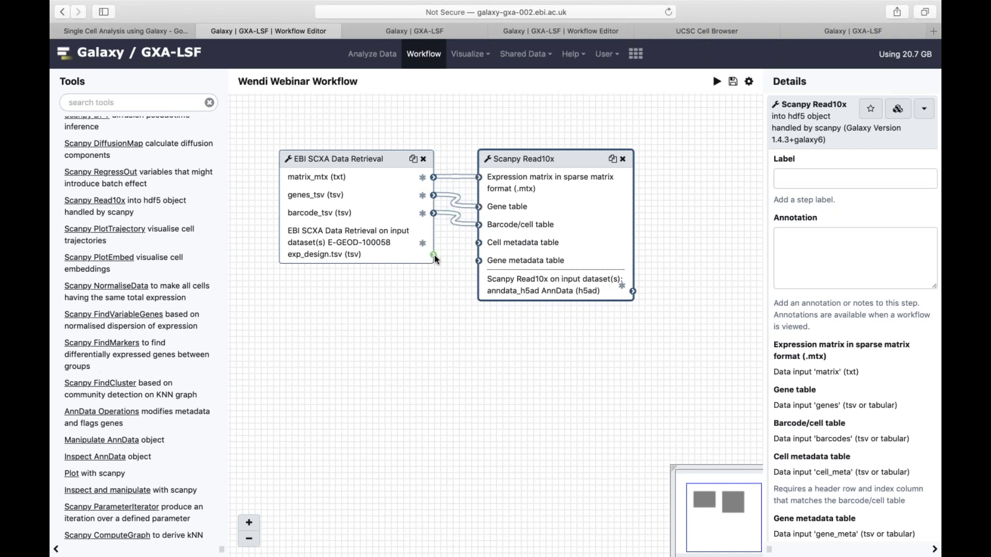
{"action": "left_click_drag", "start_coordinate": [432, 255], "coordinate": [479, 243]}
{"action": "left_click_drag", "start_coordinate": [400, 357], "coordinate": [294, 351]}
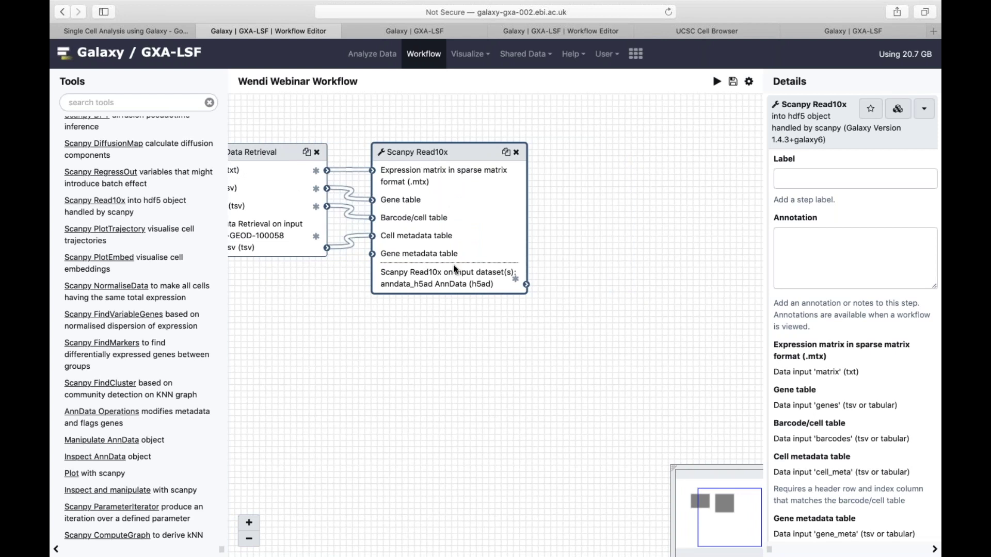
{"action": "left_click_drag", "start_coordinate": [470, 324], "coordinate": [414, 311]}
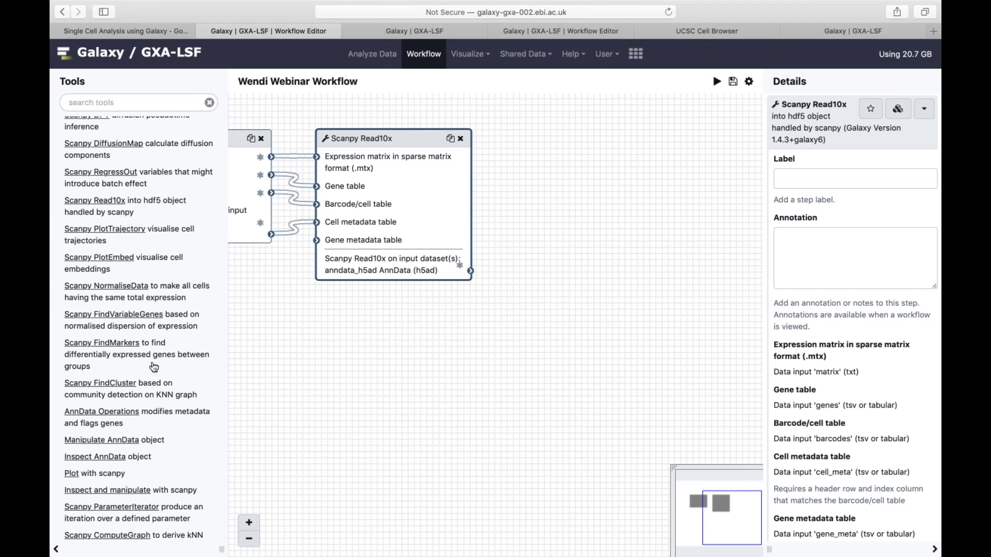
{"action": "scroll", "coordinate": [154, 367], "scroll_direction": "up", "scroll_amount": 8}
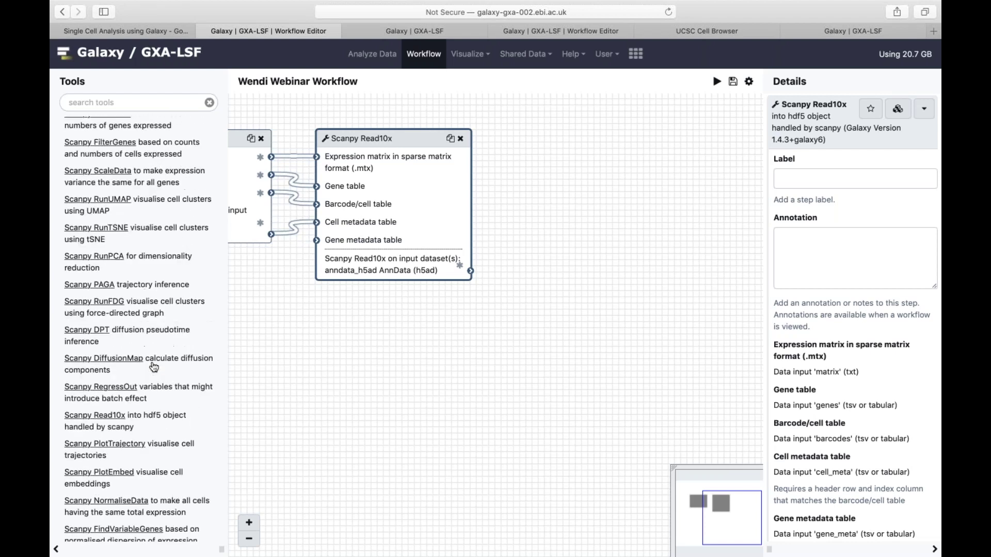
{"action": "scroll", "coordinate": [154, 367], "scroll_direction": "down", "scroll_amount": 2}
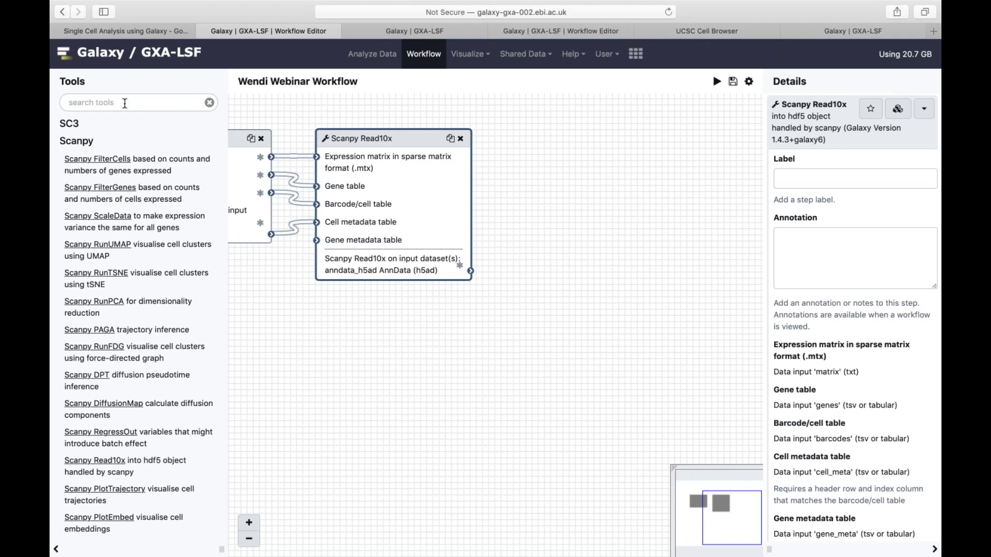
{"action": "left_click", "coordinate": [124, 104]}
{"action": "scroll", "coordinate": [142, 258], "scroll_direction": "down", "scroll_amount": 5}
{"action": "scroll", "coordinate": [142, 258], "scroll_direction": "up", "scroll_amount": 5}
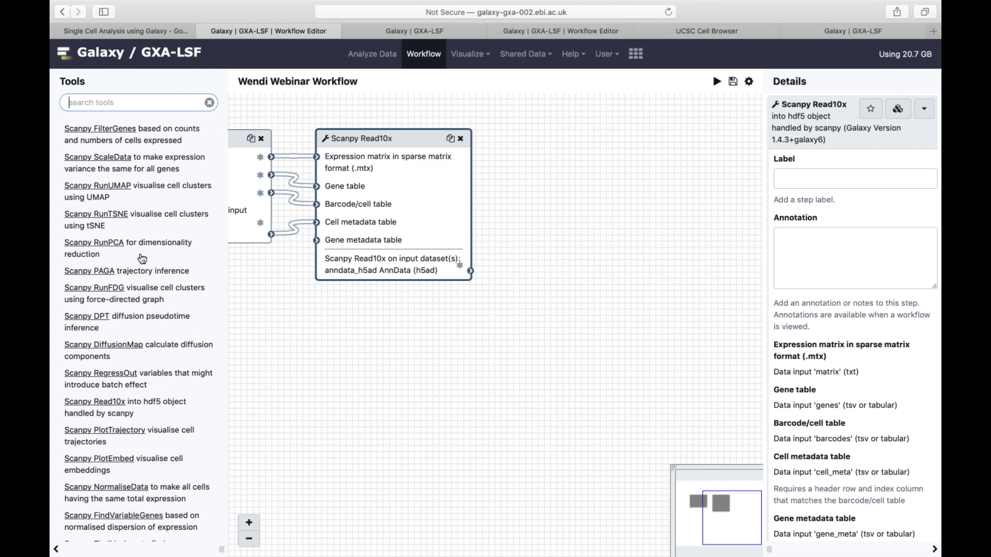
{"action": "scroll", "coordinate": [142, 258], "scroll_direction": "up", "scroll_amount": 1}
{"action": "type", "text": "filter"}
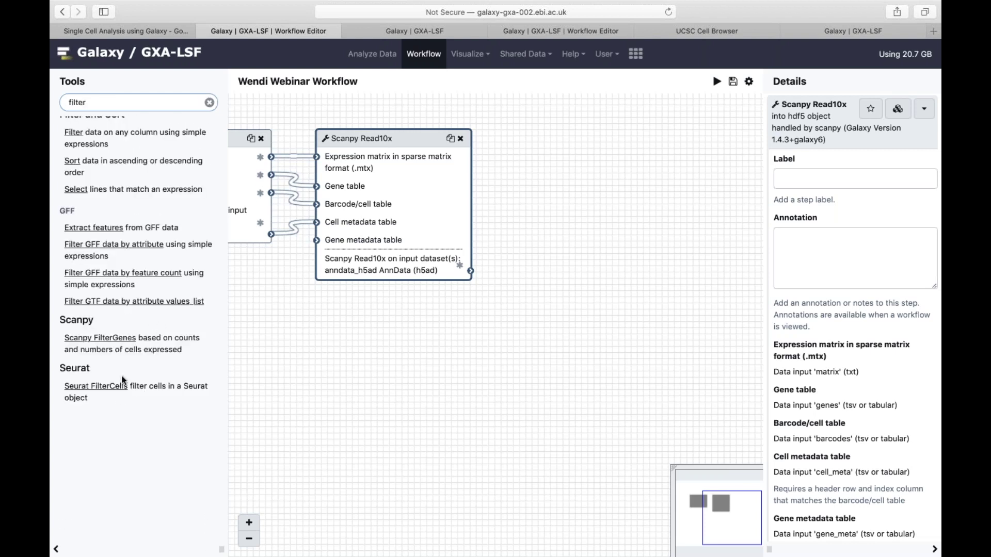
{"action": "left_click", "coordinate": [110, 388]}
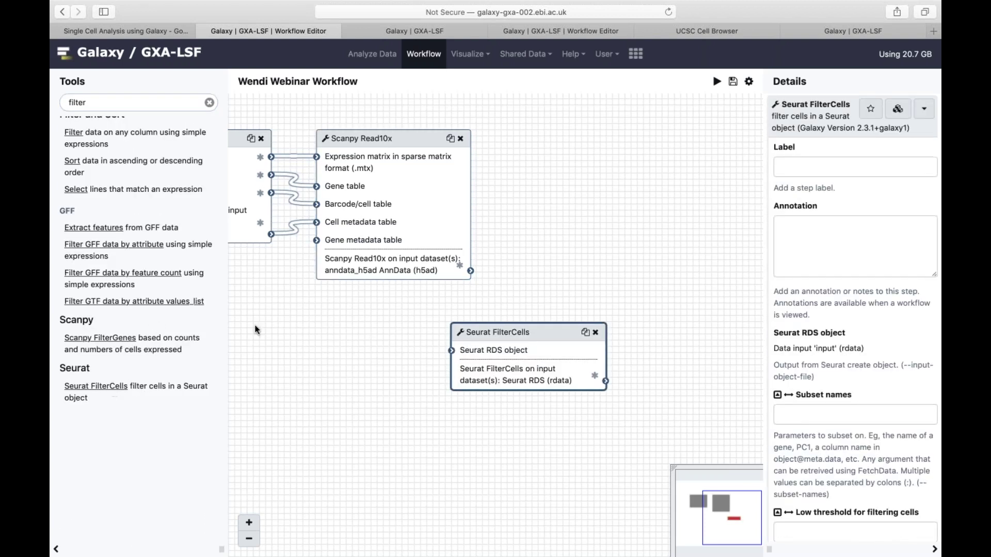
{"action": "left_click", "coordinate": [595, 333]}
{"action": "left_click", "coordinate": [114, 339]}
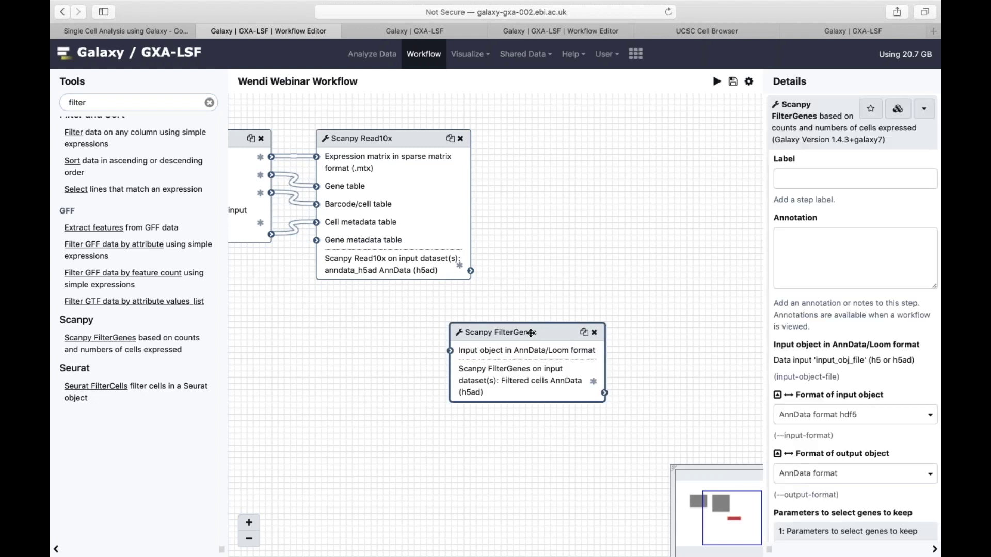
{"action": "left_click", "coordinate": [208, 101]}
{"action": "scroll", "coordinate": [93, 408], "scroll_direction": "down", "scroll_amount": 3}
{"action": "scroll", "coordinate": [137, 392], "scroll_direction": "down", "scroll_amount": 5}
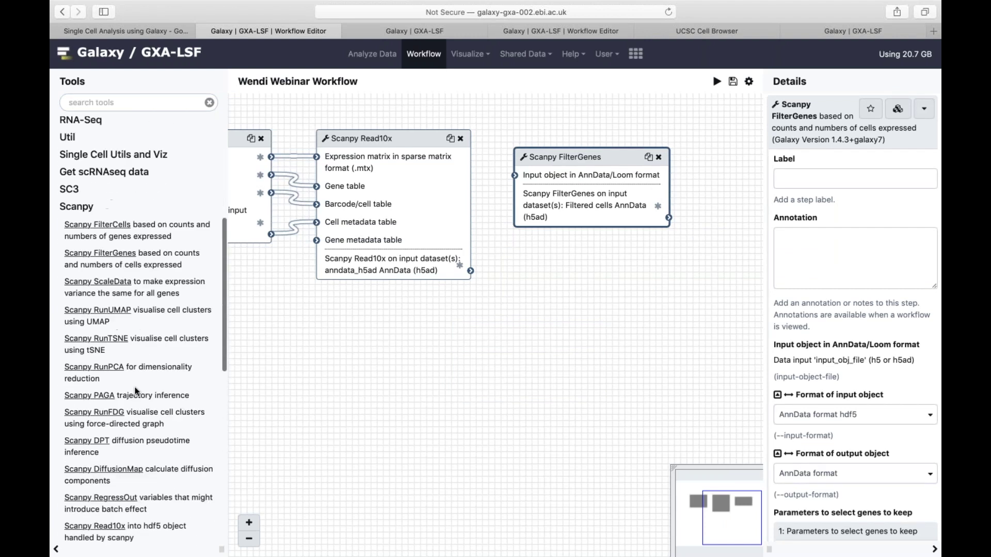
{"action": "left_click", "coordinate": [659, 157]}
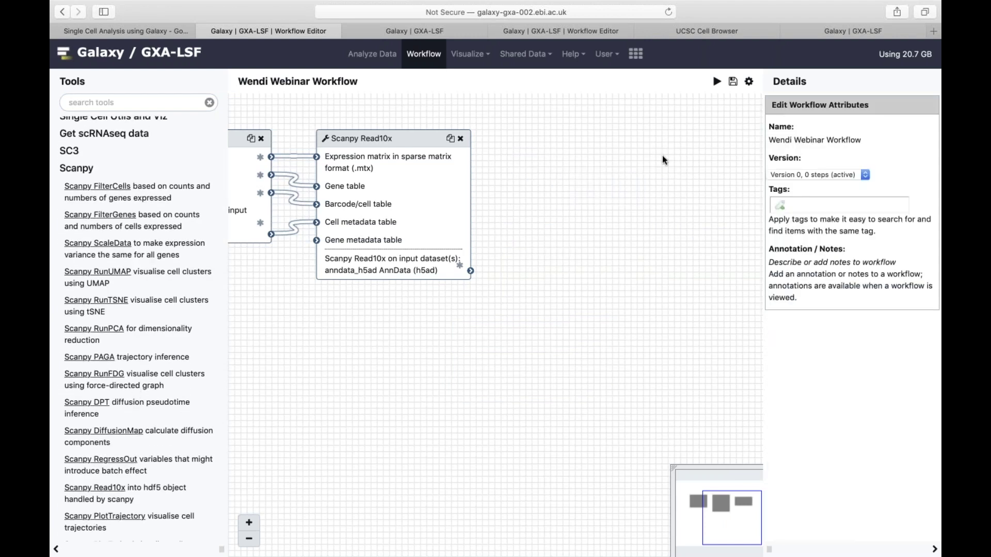
Add a Scanpy FilterCells step right of Read10x, fed by its AnnData output
{"action": "left_click", "coordinate": [115, 187]}
{"action": "left_click_drag", "start_coordinate": [547, 341], "coordinate": [621, 168]}
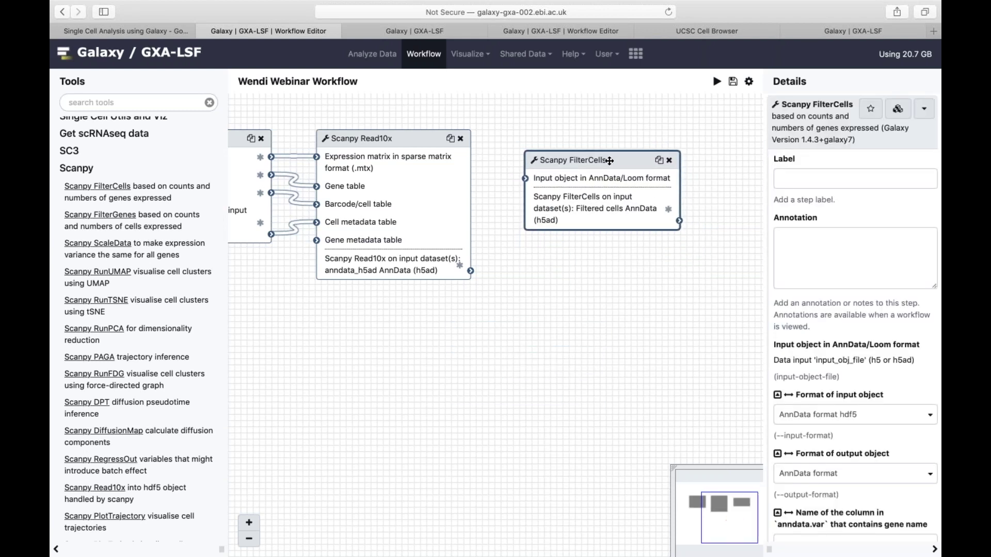
{"action": "left_click_drag", "start_coordinate": [592, 264], "coordinate": [564, 258]}
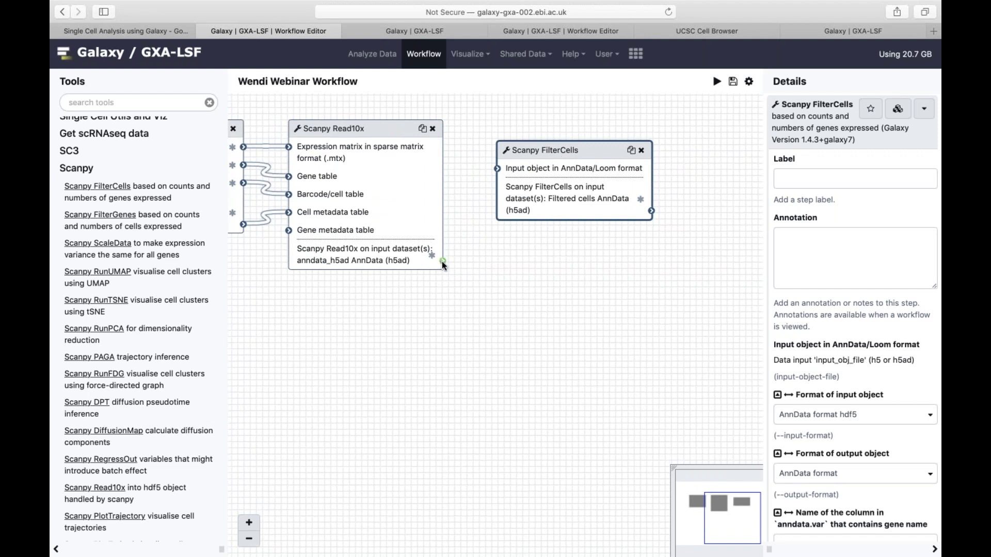
{"action": "left_click_drag", "start_coordinate": [442, 261], "coordinate": [497, 169]}
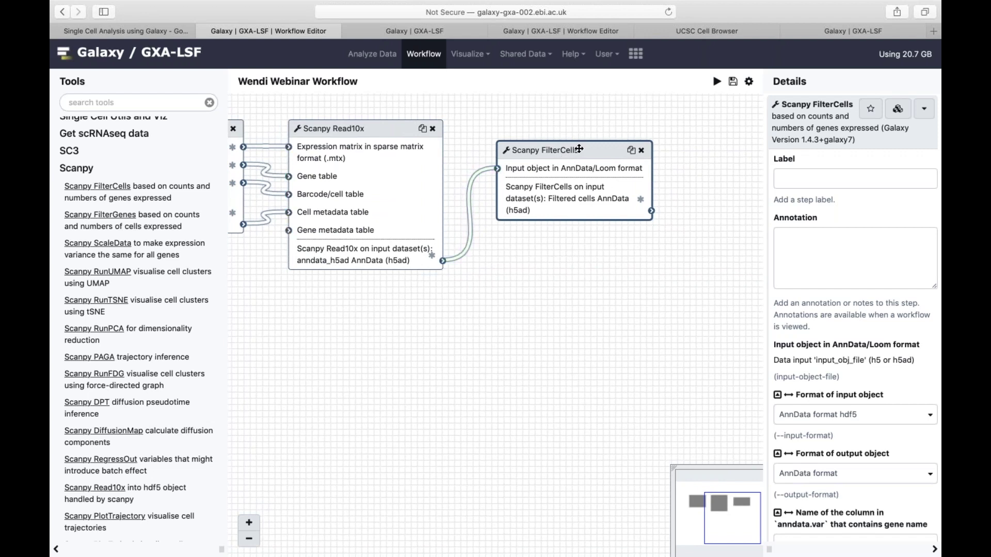
{"action": "scroll", "coordinate": [844, 308], "scroll_direction": "down", "scroll_amount": 10}
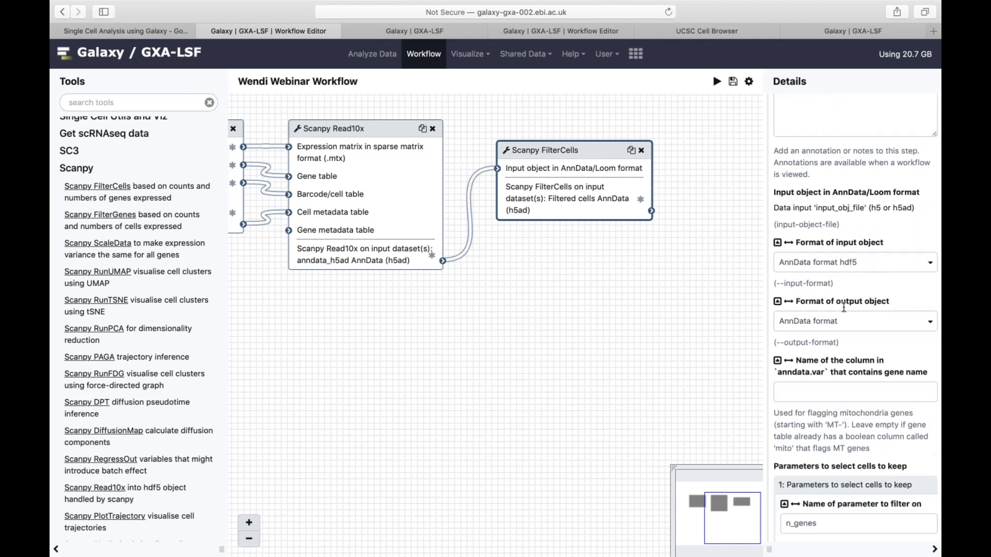
{"action": "scroll", "coordinate": [844, 308], "scroll_direction": "down", "scroll_amount": 1}
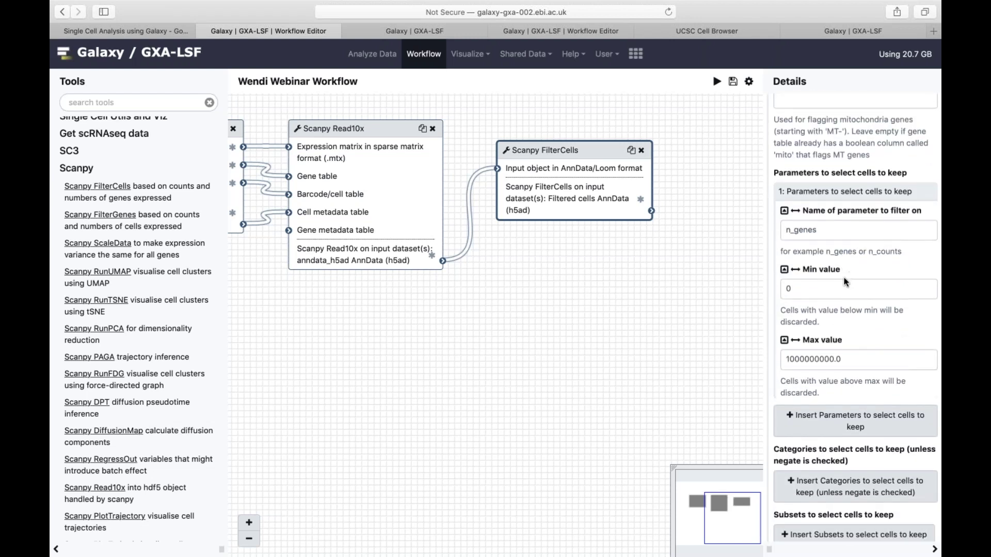
Set FilterCells' minimum n_genes value from 0 to 300
{"action": "left_click_drag", "start_coordinate": [837, 284], "coordinate": [776, 284]}
{"action": "left_click", "coordinate": [802, 285]}
{"action": "double_click", "coordinate": [803, 285]}
{"action": "type", "text": "300"}
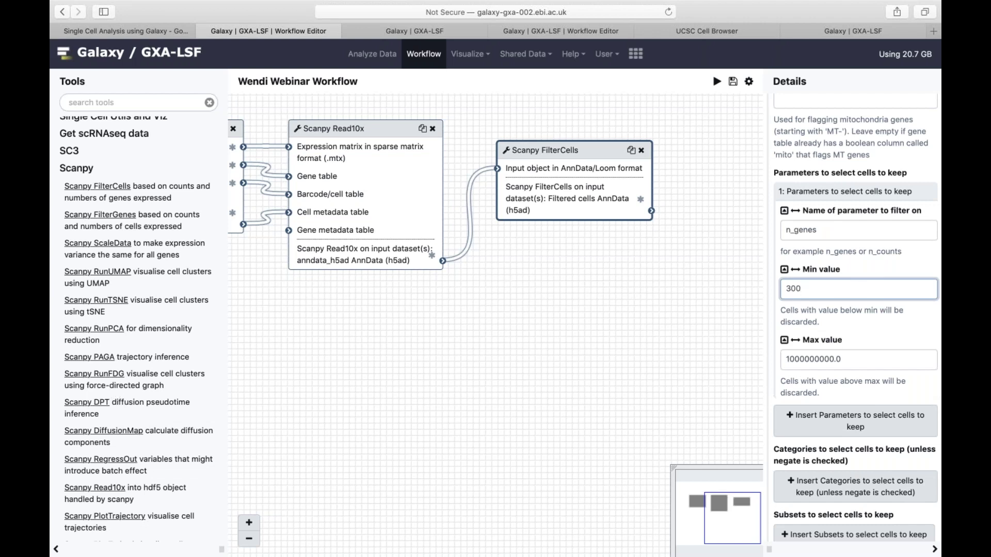
{"action": "scroll", "coordinate": [105, 359], "scroll_direction": "down", "scroll_amount": 15}
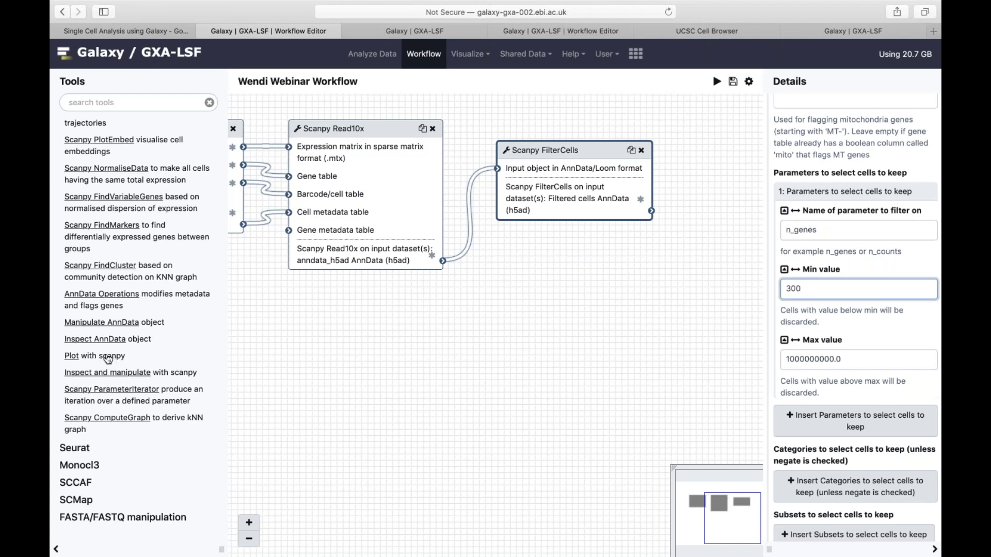
{"action": "scroll", "coordinate": [142, 299], "scroll_direction": "up", "scroll_amount": 2}
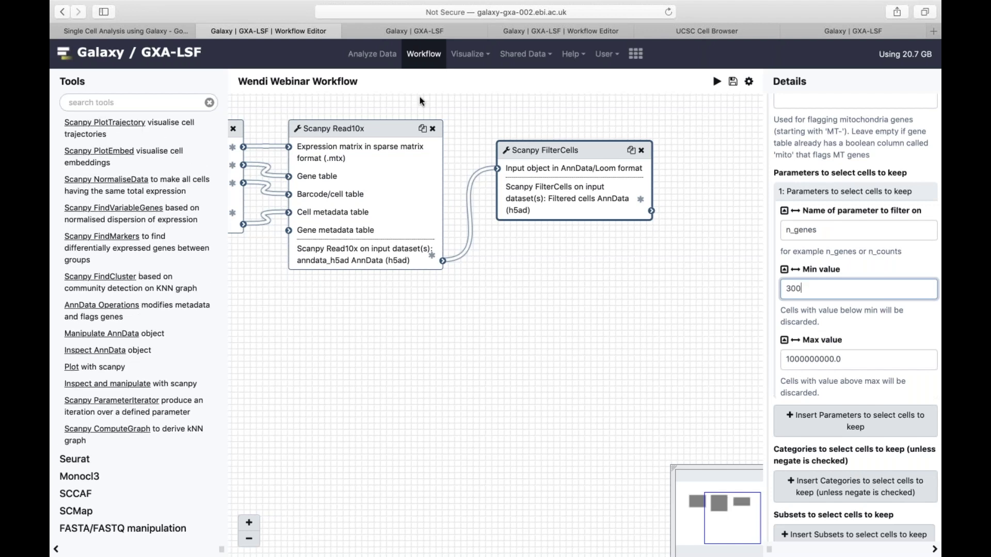
{"action": "left_click", "coordinate": [547, 28]}
{"action": "left_click", "coordinate": [451, 29]}
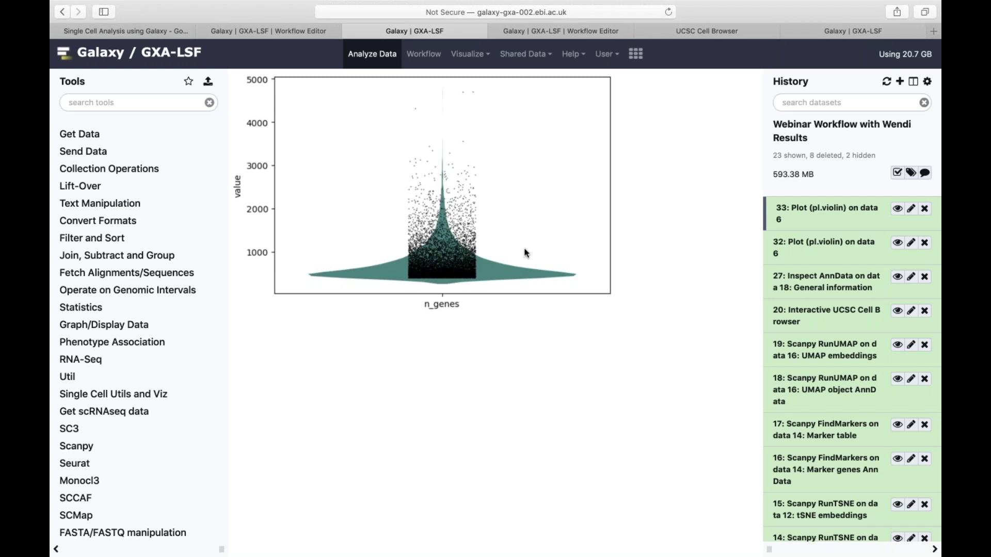
{"action": "left_click", "coordinate": [272, 32]}
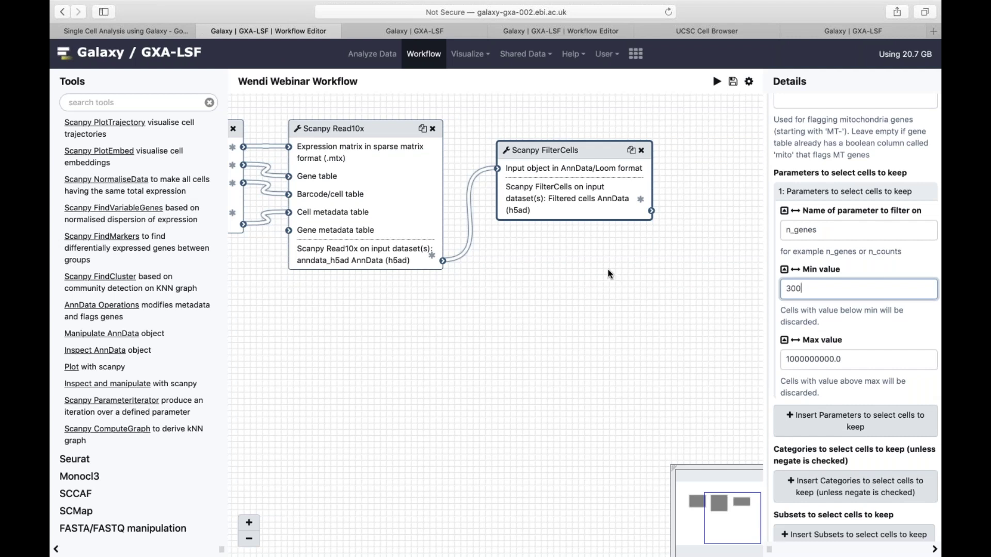
{"action": "left_click_drag", "start_coordinate": [607, 268], "coordinate": [583, 260]}
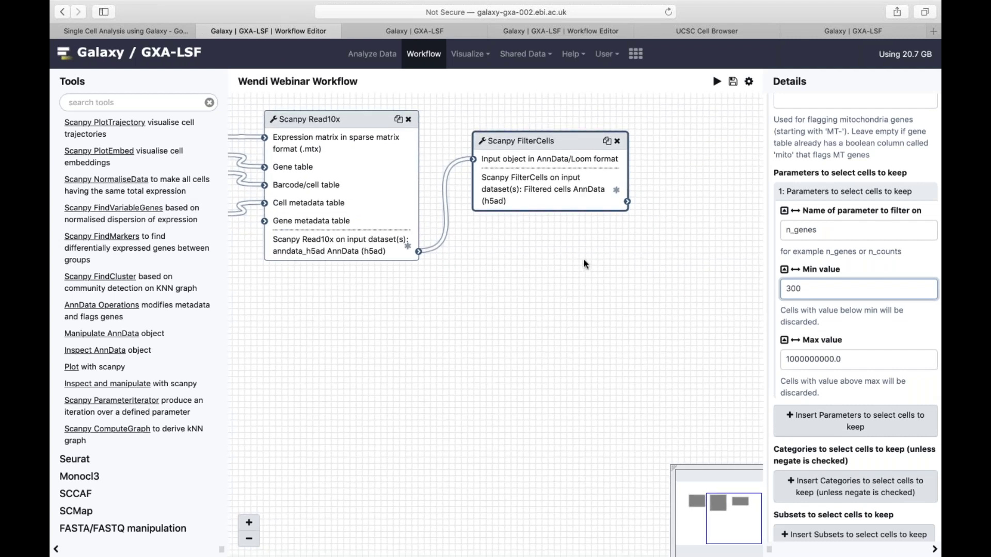
{"action": "left_click_drag", "start_coordinate": [607, 275], "coordinate": [593, 263]}
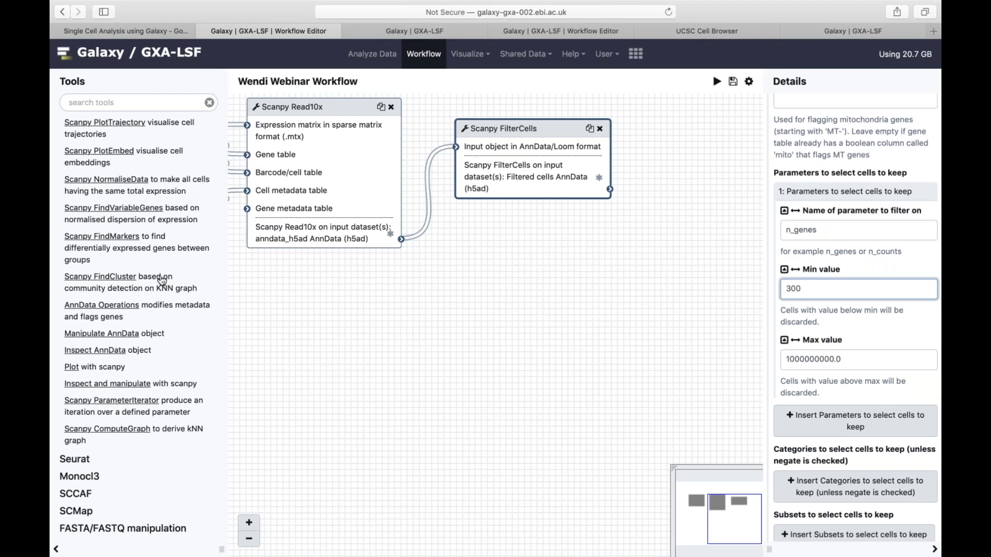
{"action": "scroll", "coordinate": [147, 279], "scroll_direction": "up", "scroll_amount": 15}
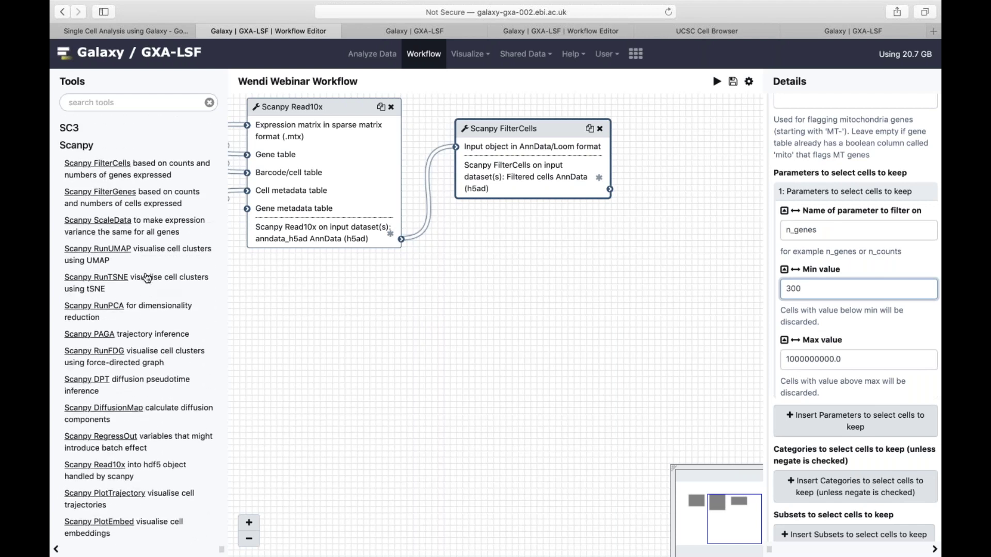
{"action": "scroll", "coordinate": [147, 278], "scroll_direction": "down", "scroll_amount": 1}
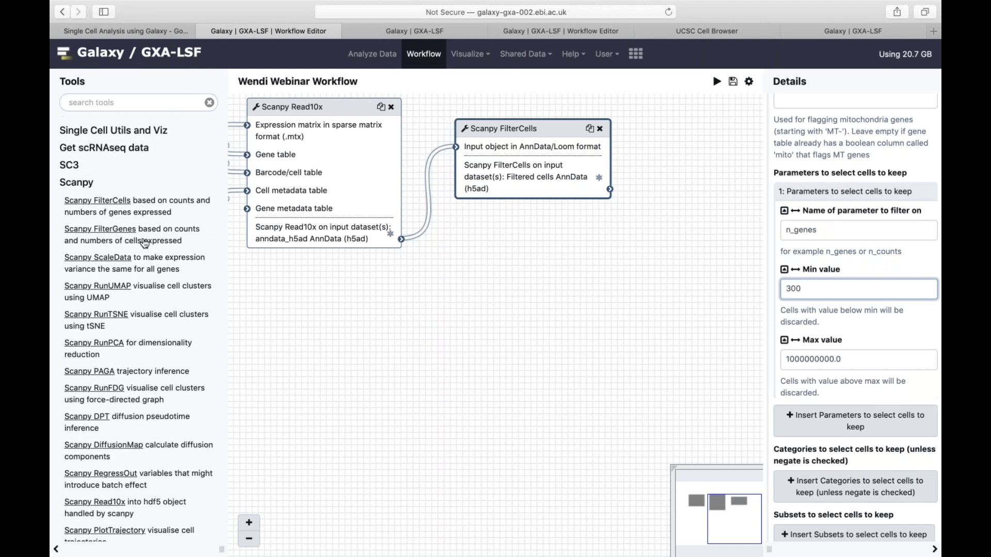
{"action": "left_click", "coordinate": [128, 202]}
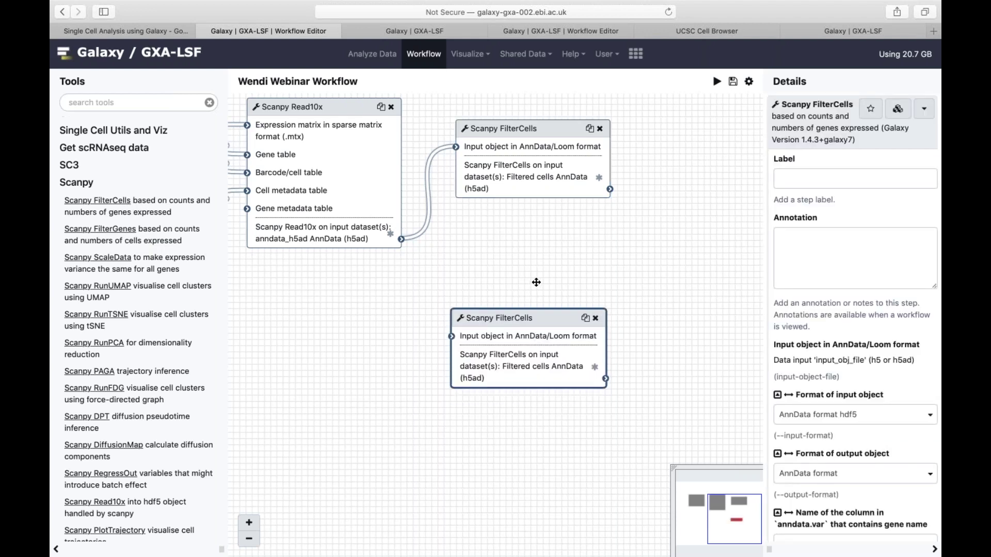
{"action": "left_click_drag", "start_coordinate": [526, 320], "coordinate": [534, 252]}
{"action": "left_click_drag", "start_coordinate": [402, 239], "coordinate": [459, 268]}
{"action": "left_click", "coordinate": [529, 129]}
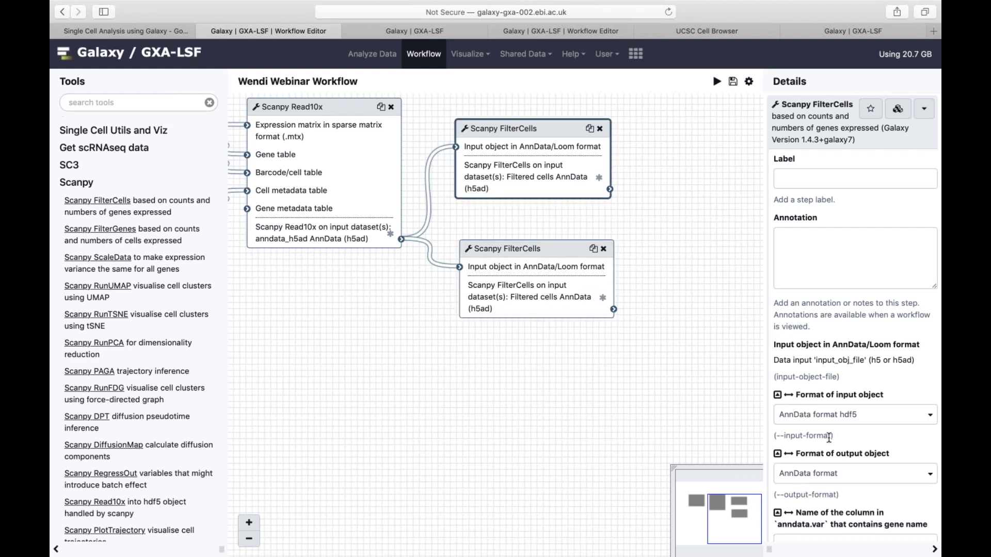
{"action": "scroll", "coordinate": [829, 438], "scroll_direction": "down", "scroll_amount": 10}
{"action": "left_click", "coordinate": [822, 326]}
{"action": "left_click", "coordinate": [534, 251]}
{"action": "left_click", "coordinate": [803, 325]}
{"action": "key", "text": "BackSpace"}
{"action": "type", "text": "500"}
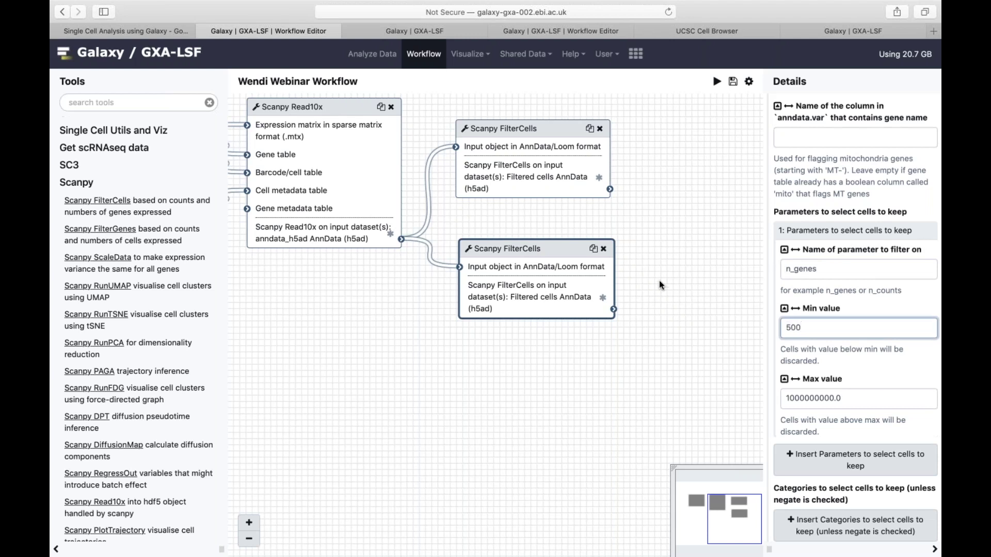
{"action": "left_click_drag", "start_coordinate": [677, 253], "coordinate": [526, 262]}
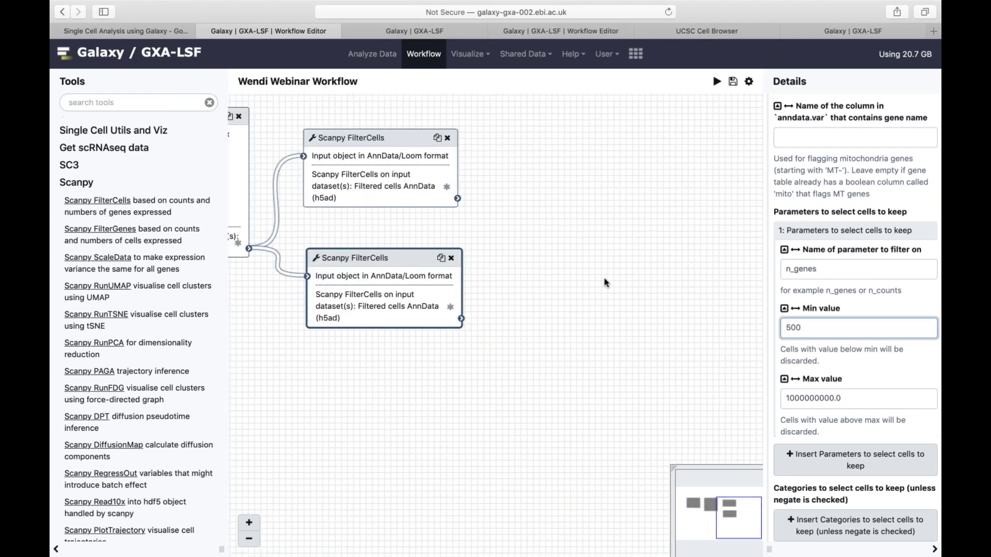
{"action": "left_click_drag", "start_coordinate": [600, 229], "coordinate": [624, 209]}
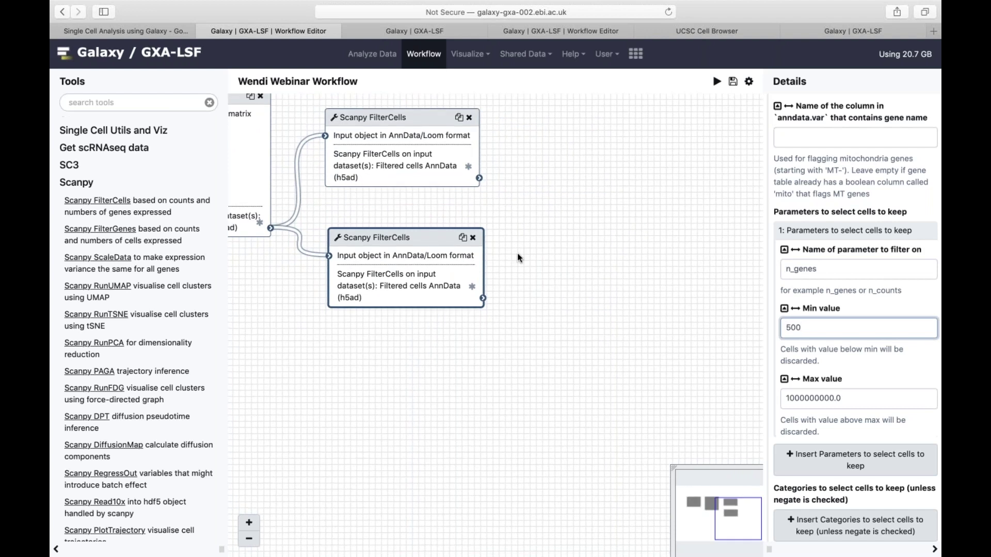
{"action": "left_click", "coordinate": [473, 238]}
{"action": "left_click_drag", "start_coordinate": [449, 277], "coordinate": [533, 283]}
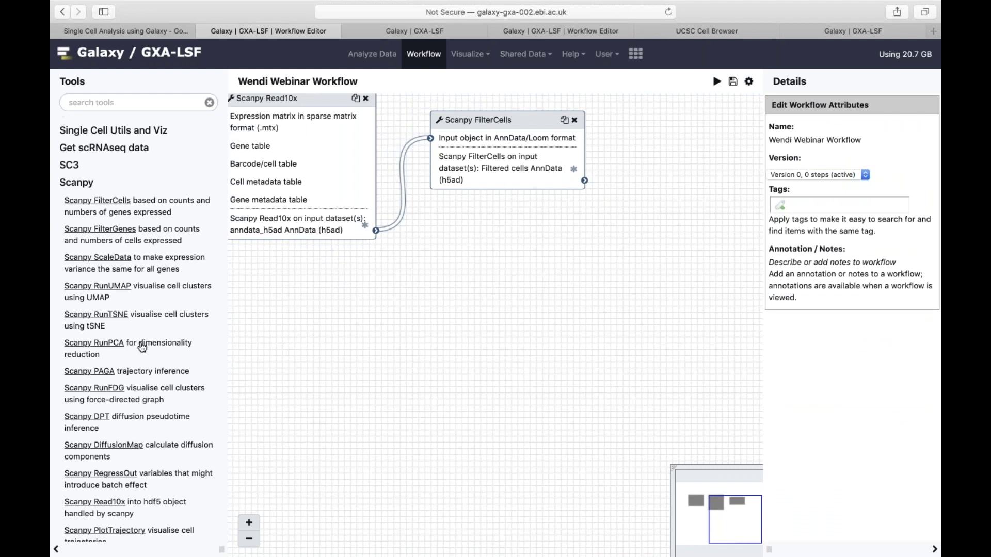
{"action": "scroll", "coordinate": [142, 348], "scroll_direction": "down", "scroll_amount": 1}
Add FilterGenes fed by FilterCells, with a minimum of 3 cells
{"action": "left_click", "coordinate": [127, 217]}
{"action": "left_click_drag", "start_coordinate": [532, 328], "coordinate": [562, 242]}
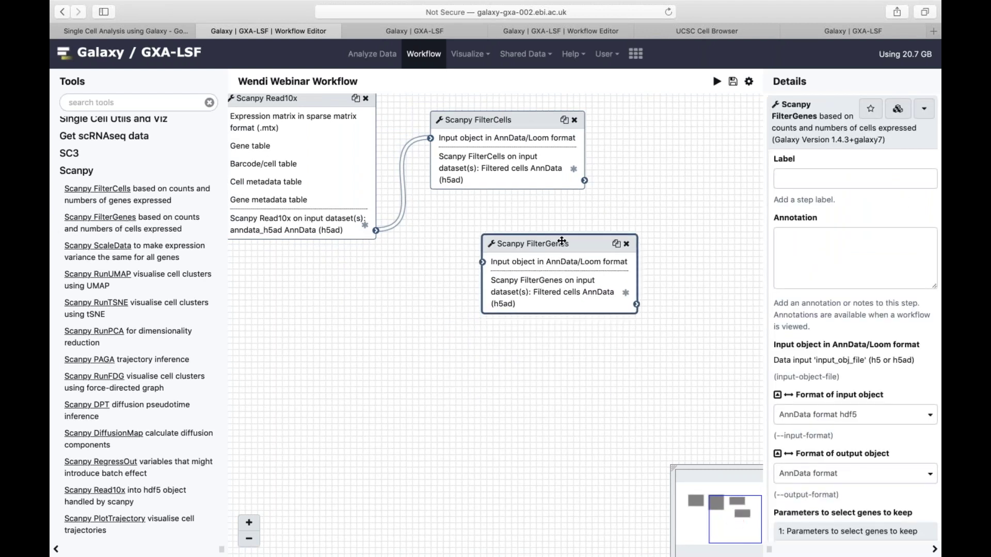
{"action": "left_click_drag", "start_coordinate": [585, 181], "coordinate": [483, 261]}
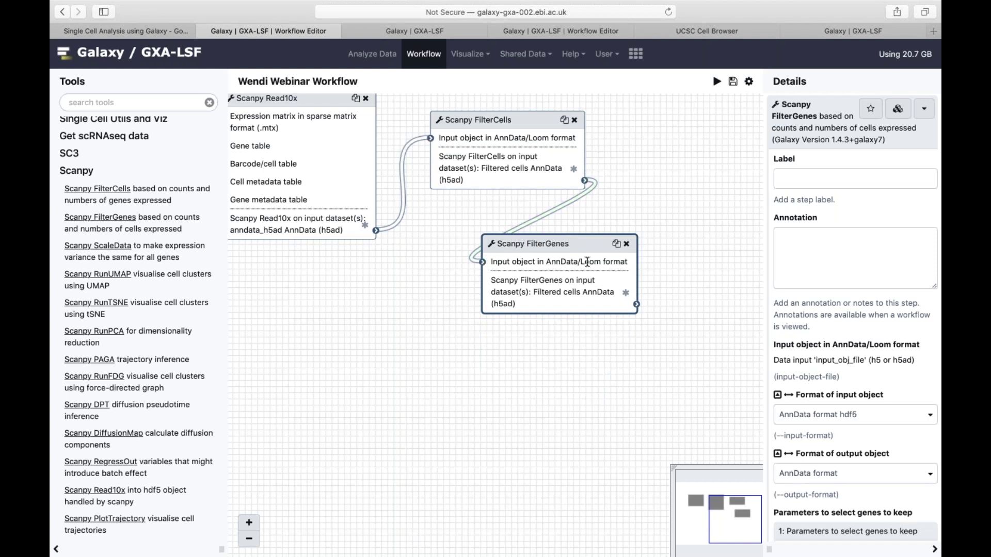
{"action": "scroll", "coordinate": [826, 309], "scroll_direction": "down", "scroll_amount": 6}
{"action": "left_click_drag", "start_coordinate": [807, 302], "coordinate": [763, 302]}
{"action": "type", "text": "3"}
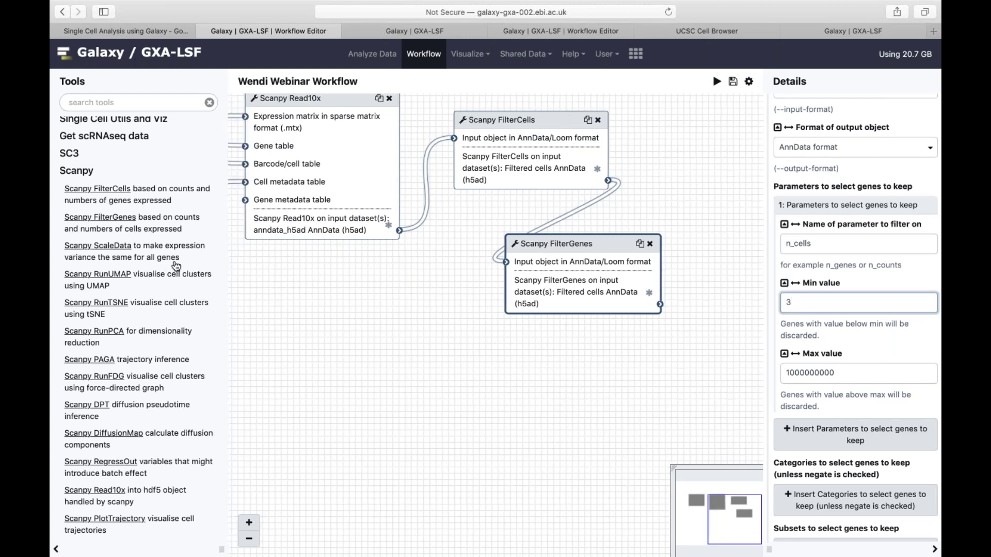
{"action": "scroll", "coordinate": [173, 308], "scroll_direction": "down", "scroll_amount": 5}
{"action": "scroll", "coordinate": [172, 308], "scroll_direction": "down", "scroll_amount": 3}
Add NormaliseData after FilterGenes, then FindVariableGenes after NormaliseData
{"action": "left_click", "coordinate": [132, 330]}
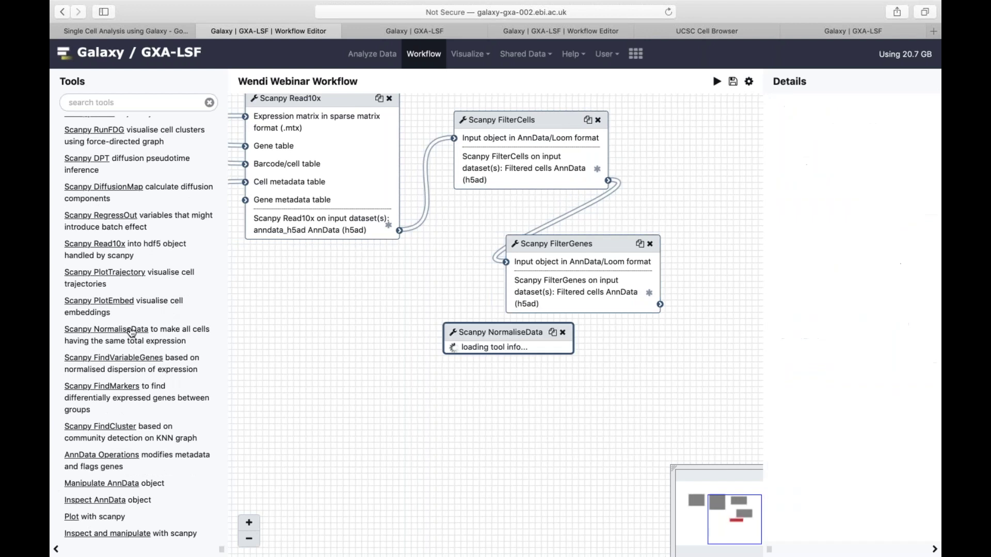
{"action": "left_click_drag", "start_coordinate": [496, 332], "coordinate": [387, 304]}
{"action": "left_click_drag", "start_coordinate": [659, 304], "coordinate": [337, 323]}
{"action": "left_click_drag", "start_coordinate": [342, 363], "coordinate": [450, 316]}
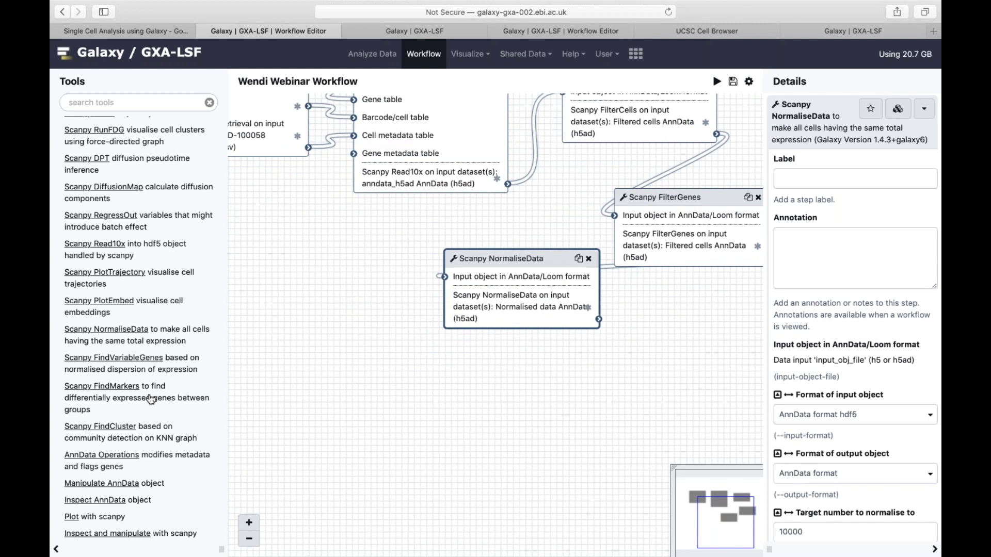
{"action": "left_click", "coordinate": [147, 361]}
{"action": "left_click_drag", "start_coordinate": [464, 391], "coordinate": [296, 287]}
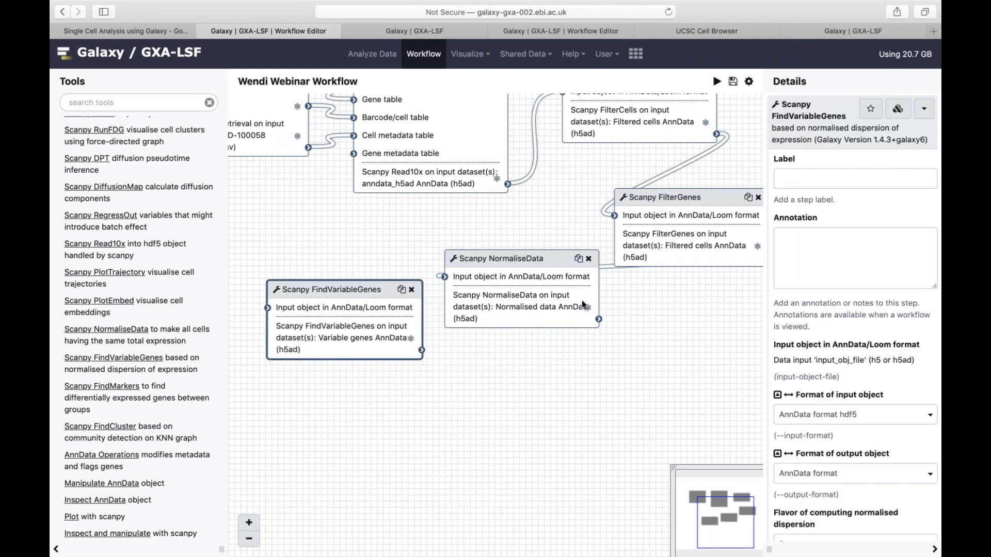
{"action": "left_click_drag", "start_coordinate": [599, 320], "coordinate": [268, 309]}
{"action": "scroll", "coordinate": [444, 173], "scroll_direction": "down", "scroll_amount": 3}
{"action": "scroll", "coordinate": [444, 173], "scroll_direction": "left", "scroll_amount": 2}
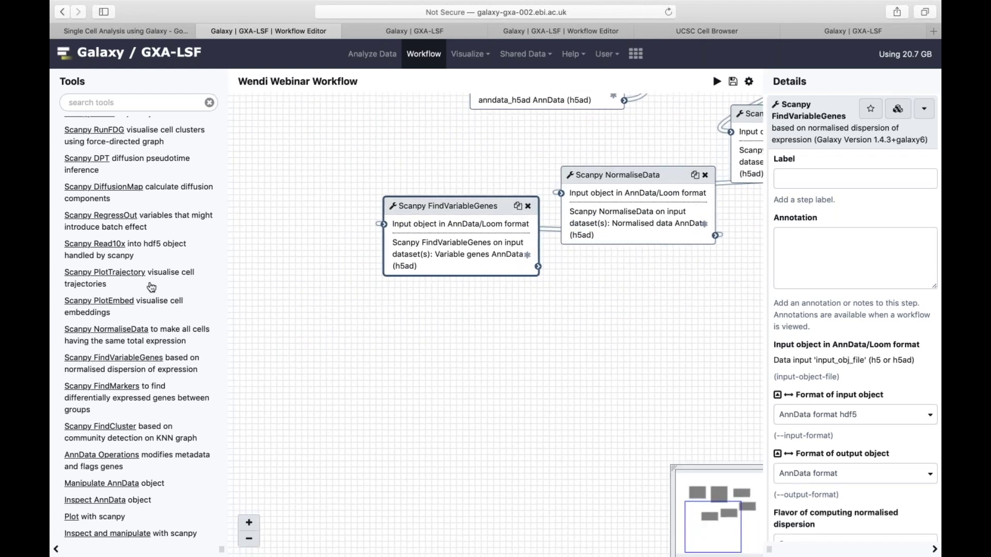
{"action": "scroll", "coordinate": [151, 287], "scroll_direction": "up", "scroll_amount": 4}
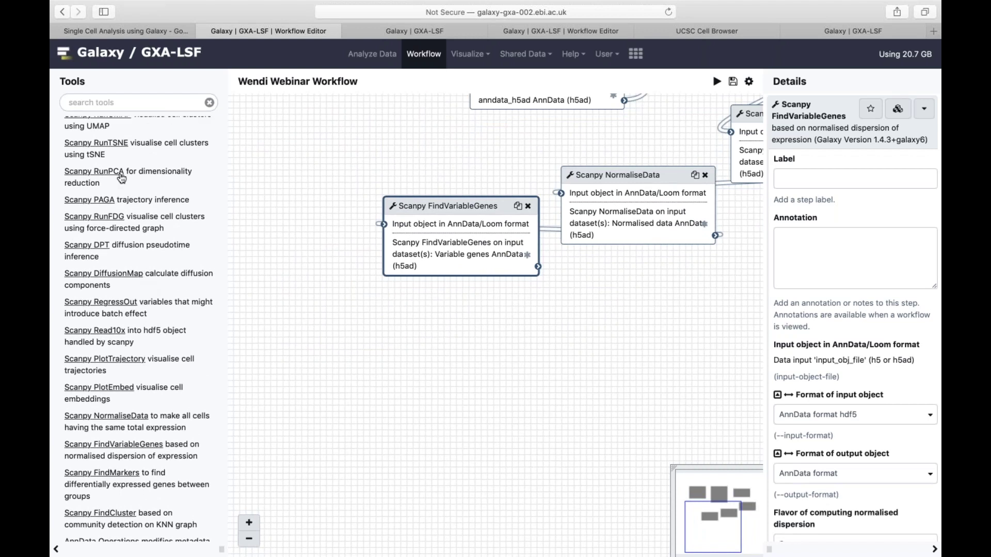
Add RunPCA beside FindVariableGenes, taking its output as input
{"action": "left_click", "coordinate": [122, 178]}
{"action": "left_click_drag", "start_coordinate": [538, 322], "coordinate": [343, 297]}
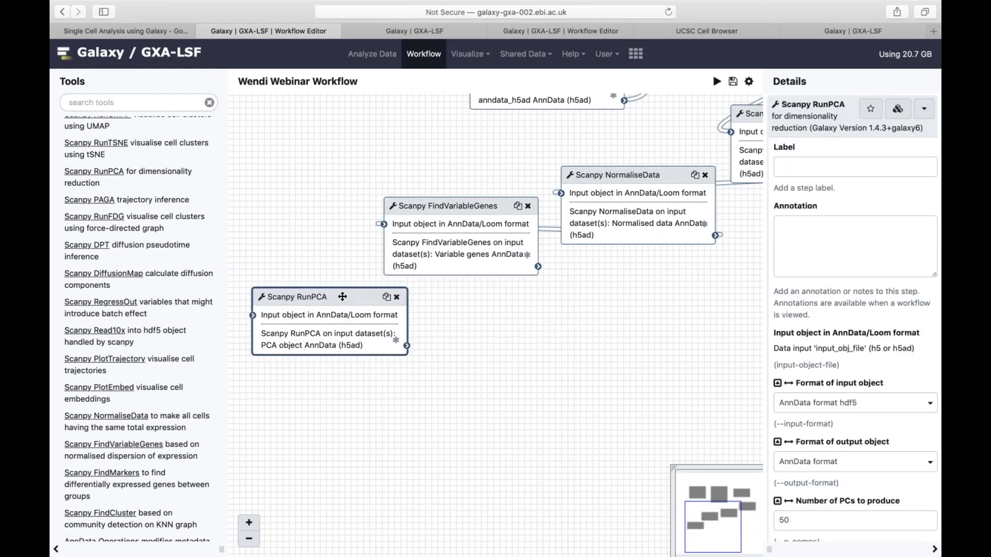
{"action": "left_click_drag", "start_coordinate": [340, 254], "coordinate": [385, 264]}
{"action": "left_click_drag", "start_coordinate": [398, 305], "coordinate": [359, 271]}
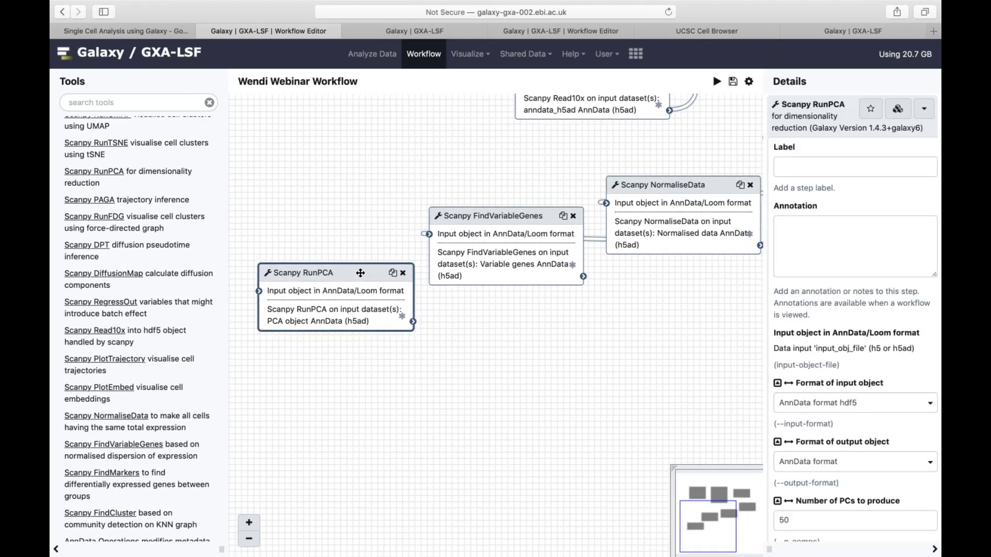
{"action": "left_click_drag", "start_coordinate": [583, 276], "coordinate": [258, 292]}
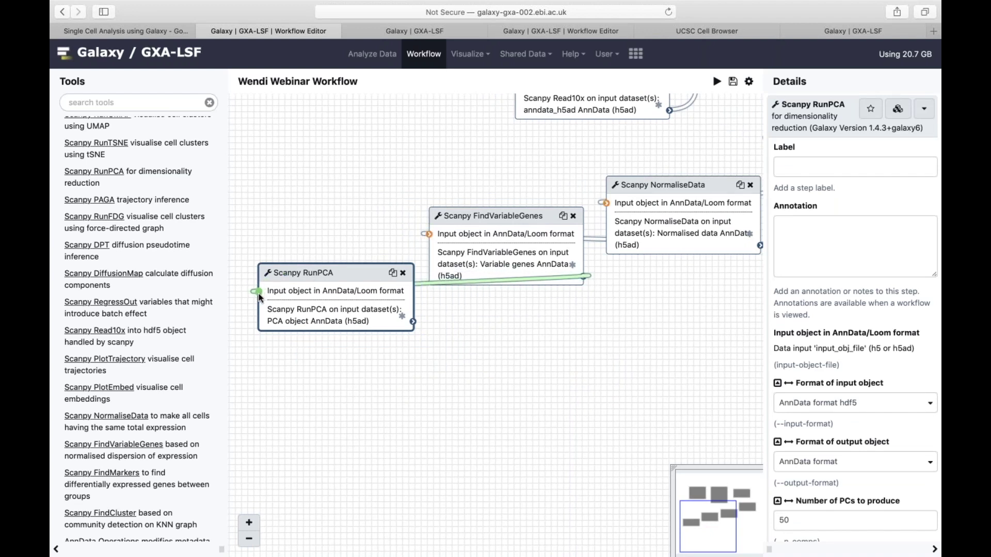
{"action": "scroll", "coordinate": [356, 227], "scroll_direction": "down", "scroll_amount": 3}
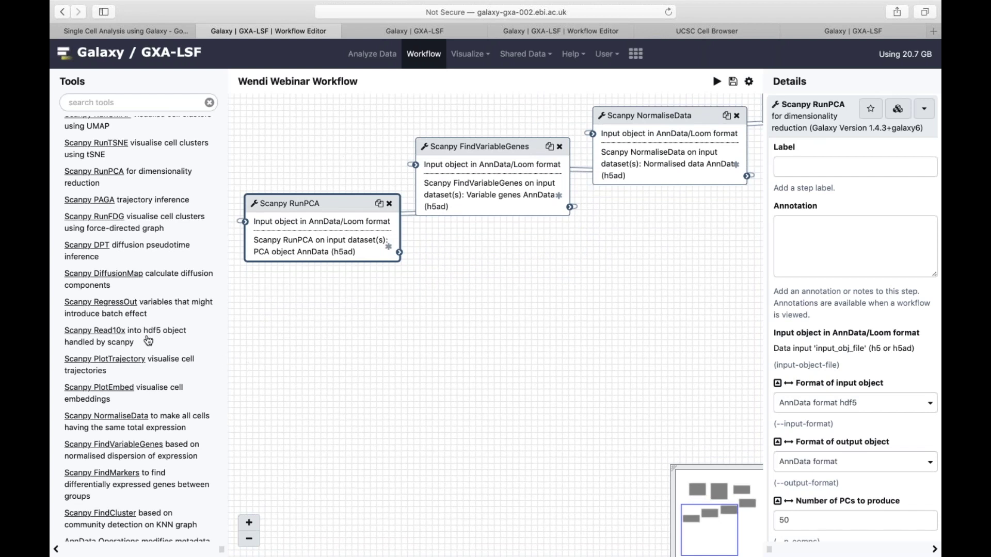
Add a RegressOut step, then remove it again
{"action": "left_click", "coordinate": [117, 304]}
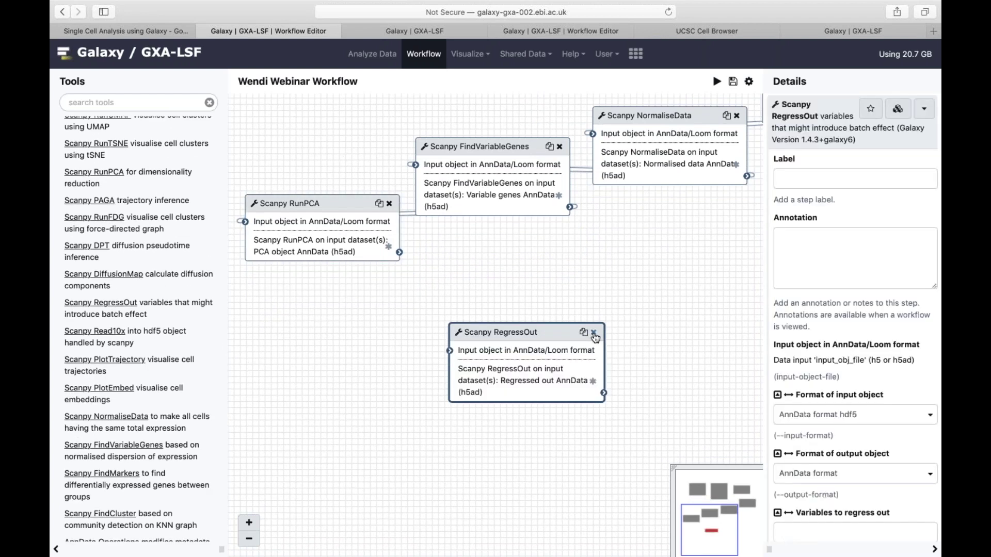
{"action": "left_click", "coordinate": [594, 334]}
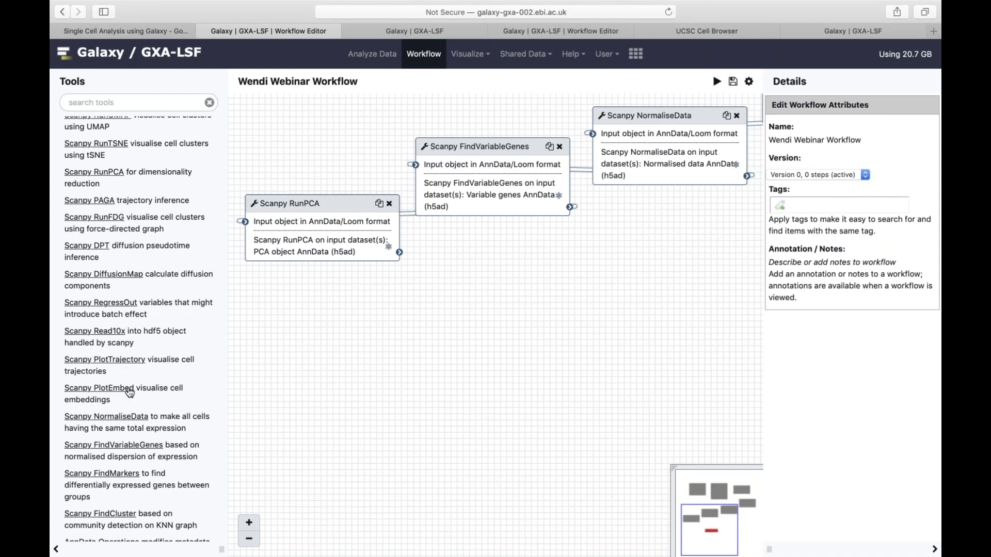
{"action": "scroll", "coordinate": [143, 344], "scroll_direction": "down", "scroll_amount": 3}
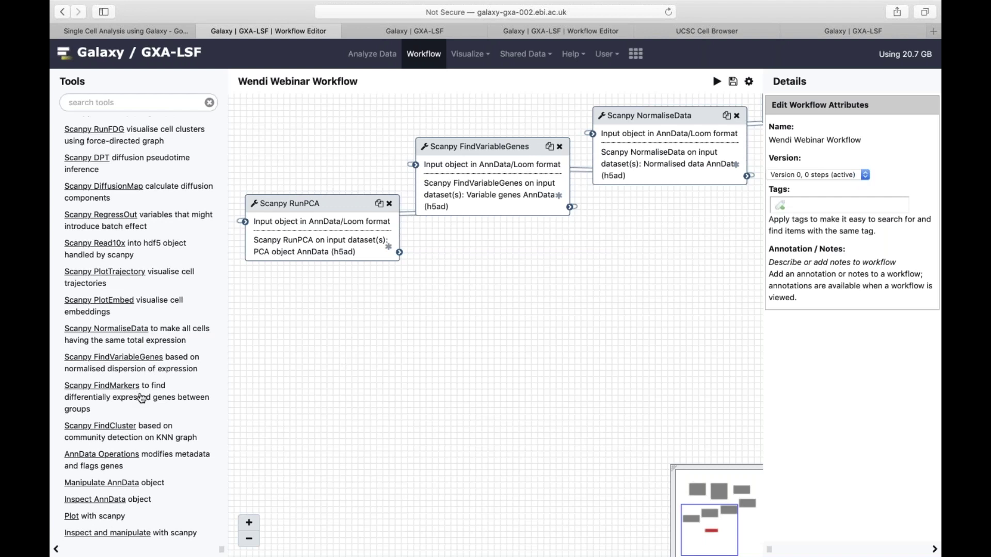
{"action": "scroll", "coordinate": [144, 456], "scroll_direction": "down", "scroll_amount": 3}
{"action": "scroll", "coordinate": [144, 456], "scroll_direction": "down", "scroll_amount": 2}
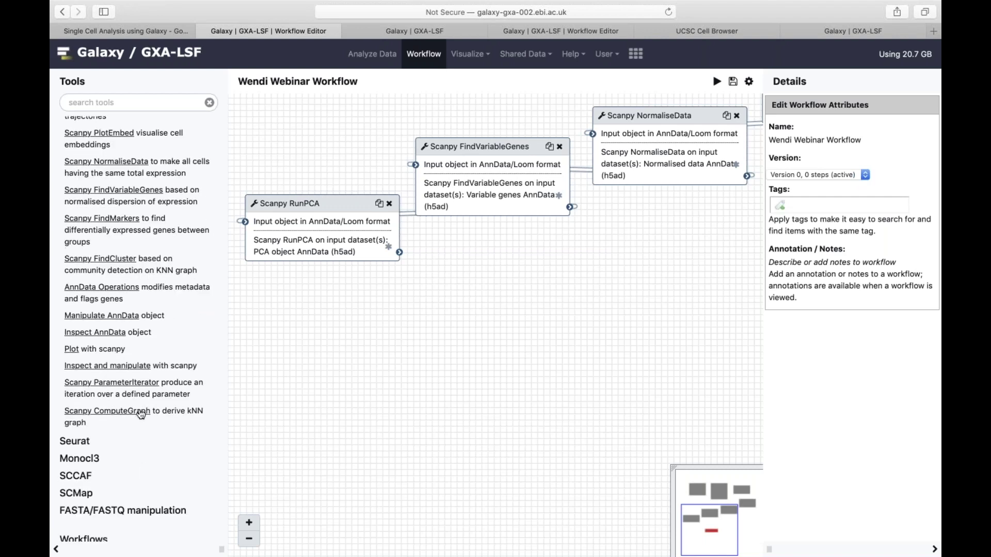
Add a Scanpy ComputeGraph step below RunPCA, fed by RunPCA's output
{"action": "left_click", "coordinate": [140, 414]}
{"action": "left_click_drag", "start_coordinate": [471, 330], "coordinate": [323, 290]}
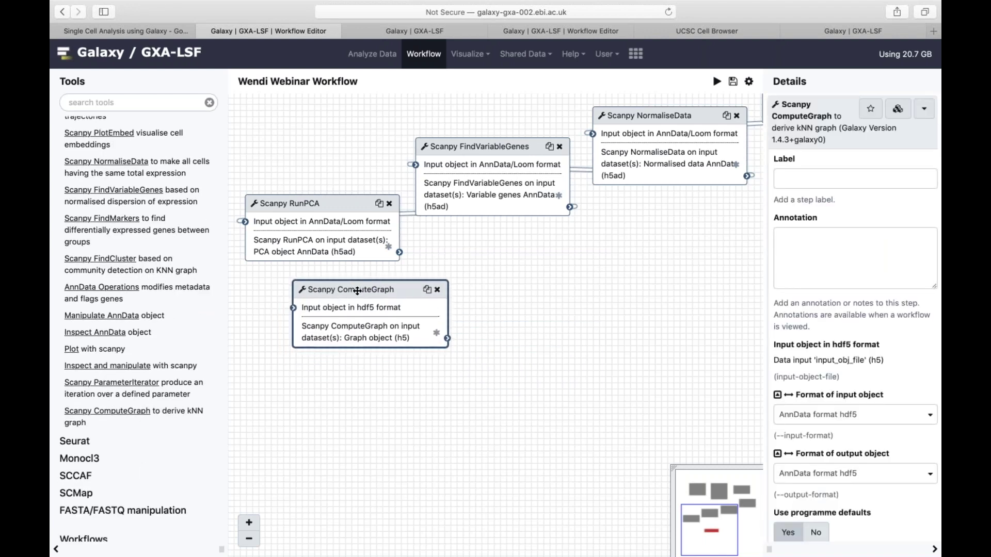
{"action": "left_click_drag", "start_coordinate": [399, 253], "coordinate": [293, 308]}
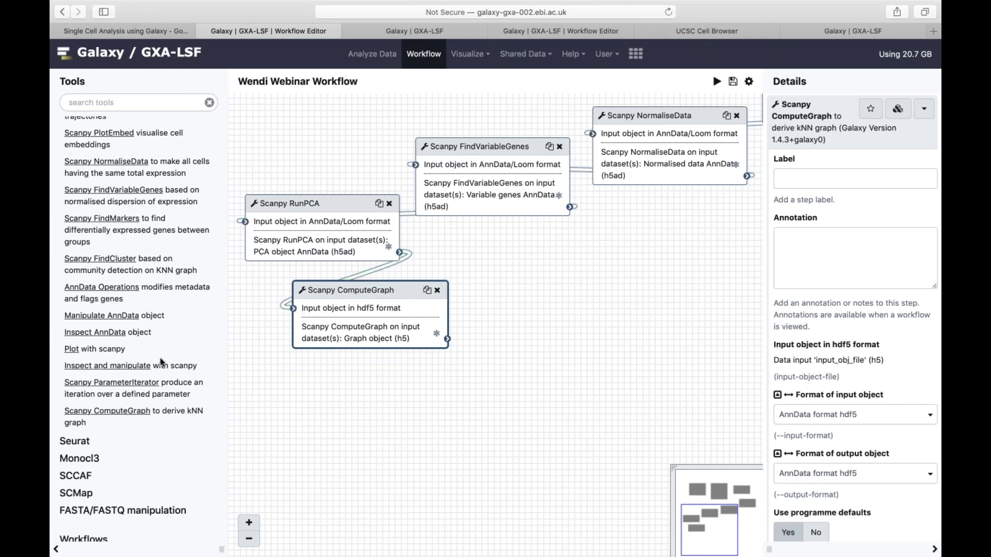
{"action": "scroll", "coordinate": [157, 357], "scroll_direction": "up", "scroll_amount": 1}
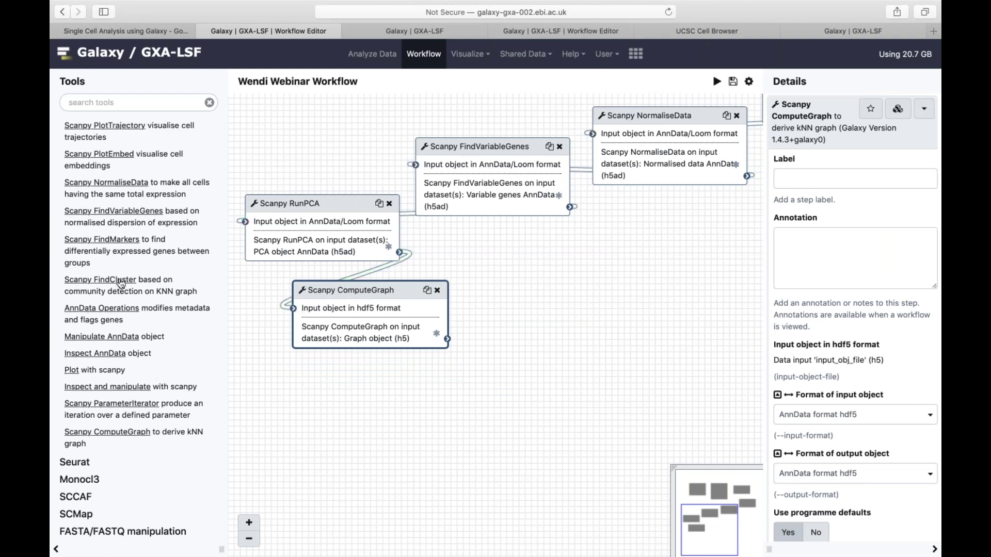
Add FindCluster right of ComputeGraph and connect ComputeGraph's graph output to it
{"action": "left_click", "coordinate": [120, 283]}
{"action": "left_click_drag", "start_coordinate": [515, 332], "coordinate": [539, 285]}
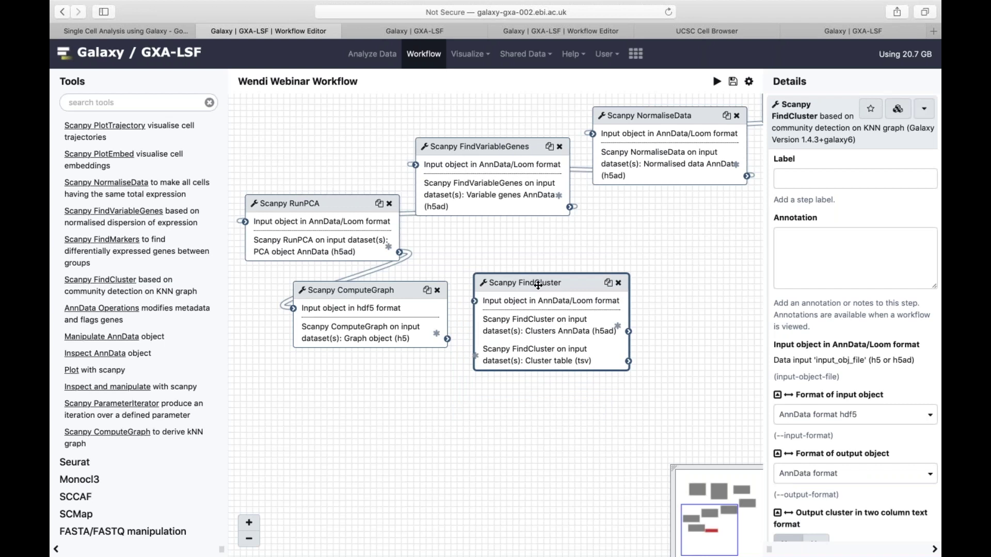
{"action": "left_click_drag", "start_coordinate": [448, 339], "coordinate": [472, 302]}
{"action": "left_click_drag", "start_coordinate": [523, 283], "coordinate": [424, 216]}
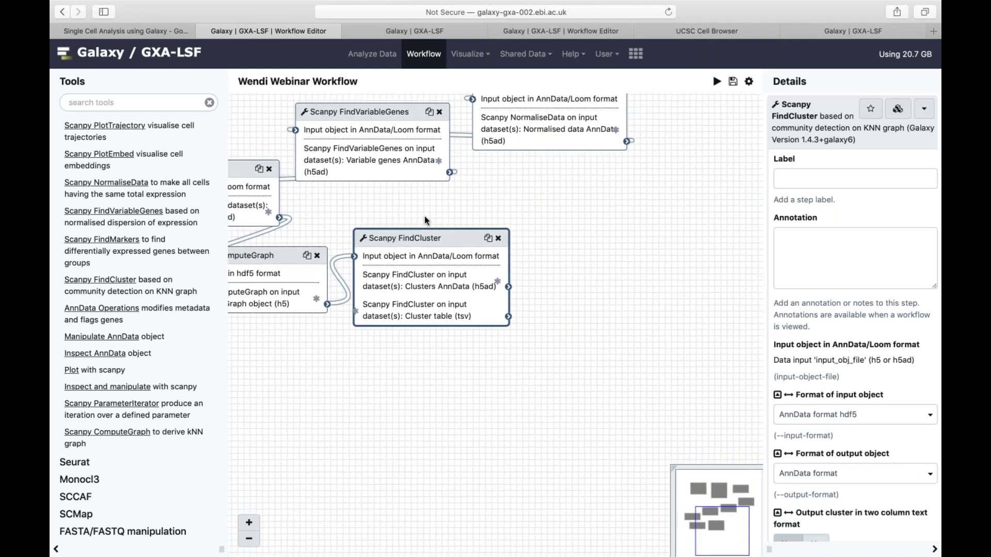
{"action": "scroll", "coordinate": [137, 330], "scroll_direction": "up", "scroll_amount": 5}
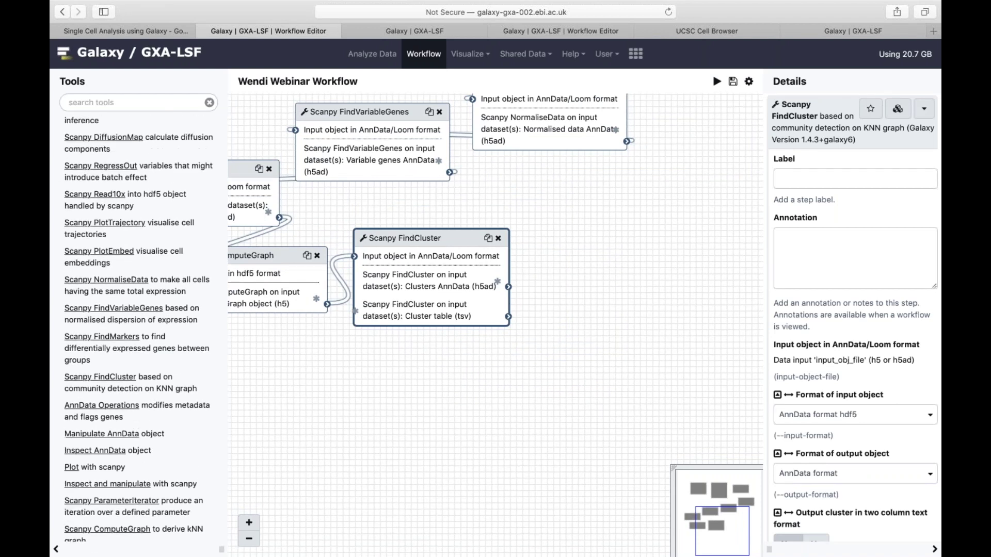
{"action": "scroll", "coordinate": [119, 196], "scroll_direction": "up", "scroll_amount": 6}
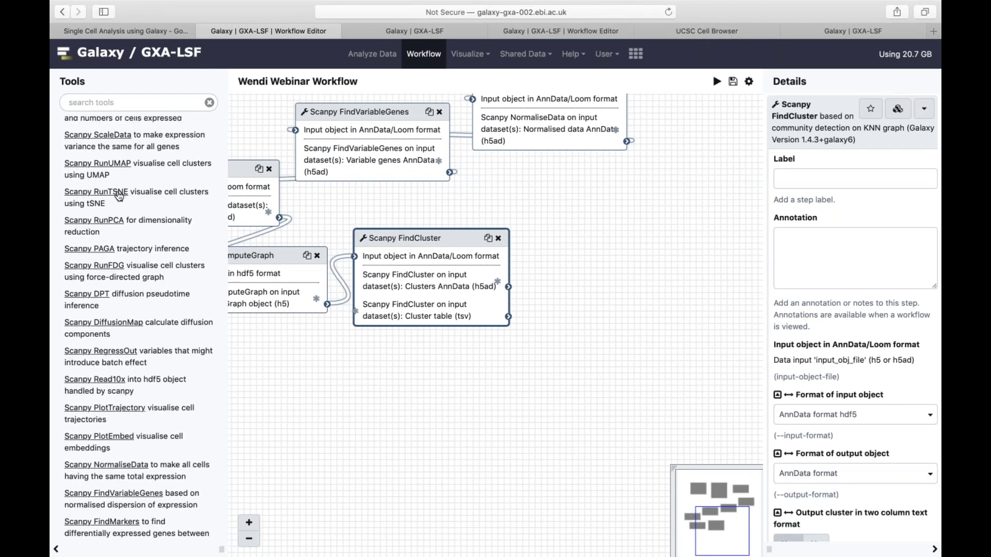
Place a RunTSNE node beside FindCluster, linked from its Clusters AnnData (h5ad) output
{"action": "left_click", "coordinate": [119, 196]}
{"action": "left_click_drag", "start_coordinate": [436, 336], "coordinate": [599, 238]}
{"action": "left_click_drag", "start_coordinate": [509, 288], "coordinate": [537, 256]}
{"action": "left_click_drag", "start_coordinate": [523, 213], "coordinate": [557, 181]}
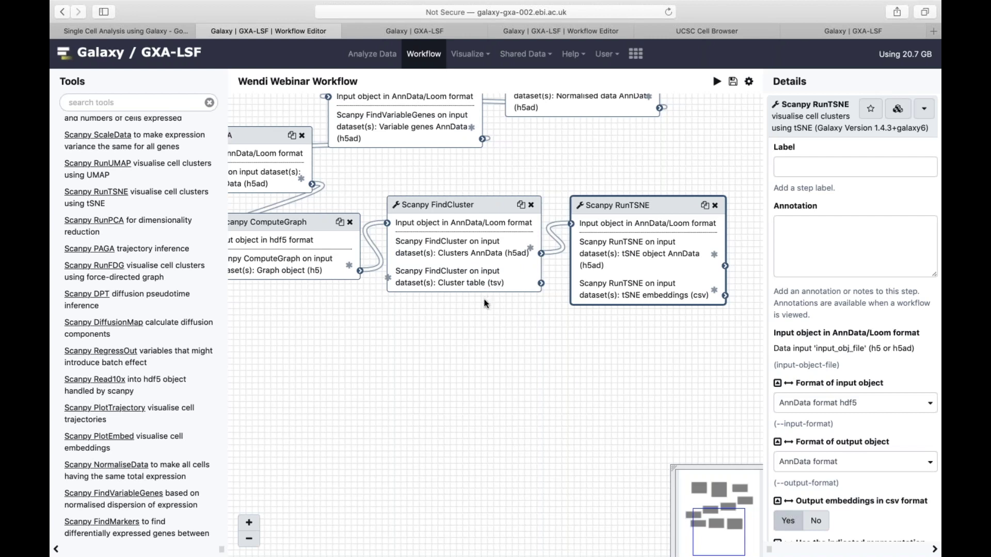
{"action": "scroll", "coordinate": [495, 299], "scroll_direction": "right", "scroll_amount": 2}
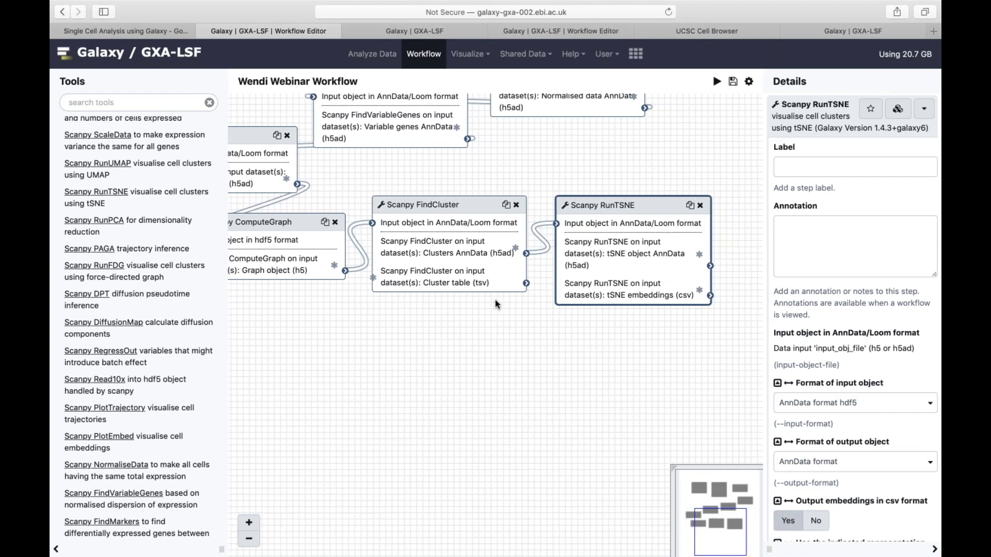
{"action": "scroll", "coordinate": [479, 299], "scroll_direction": "right", "scroll_amount": 2}
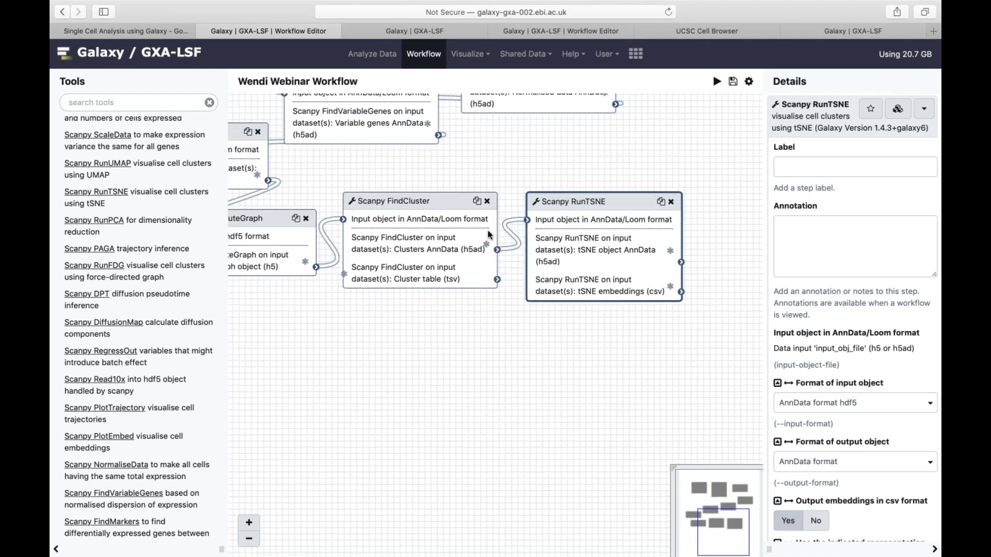
{"action": "scroll", "coordinate": [519, 190], "scroll_direction": "right", "scroll_amount": 2}
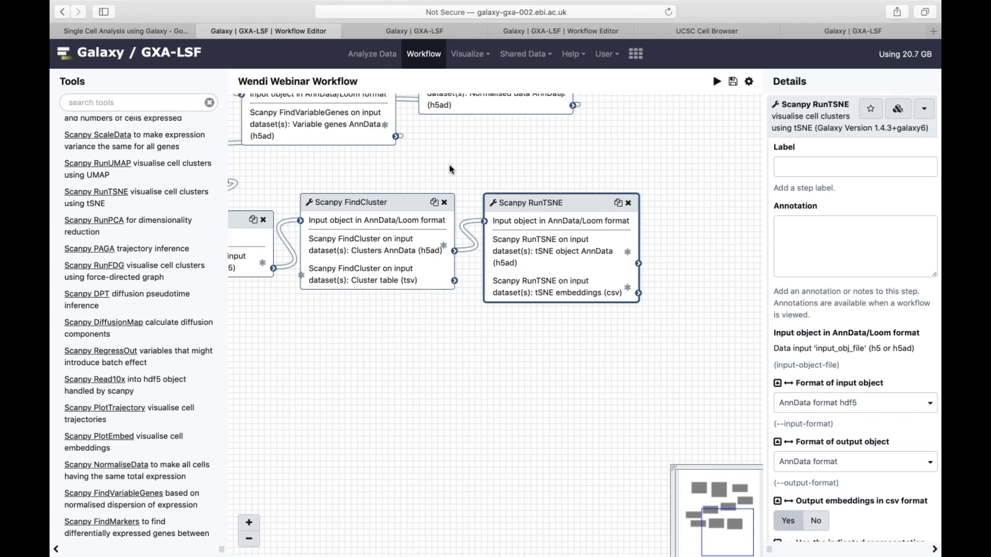
{"action": "scroll", "coordinate": [490, 193], "scroll_direction": "right", "scroll_amount": 3}
{"action": "scroll", "coordinate": [490, 193], "scroll_direction": "down", "scroll_amount": 2}
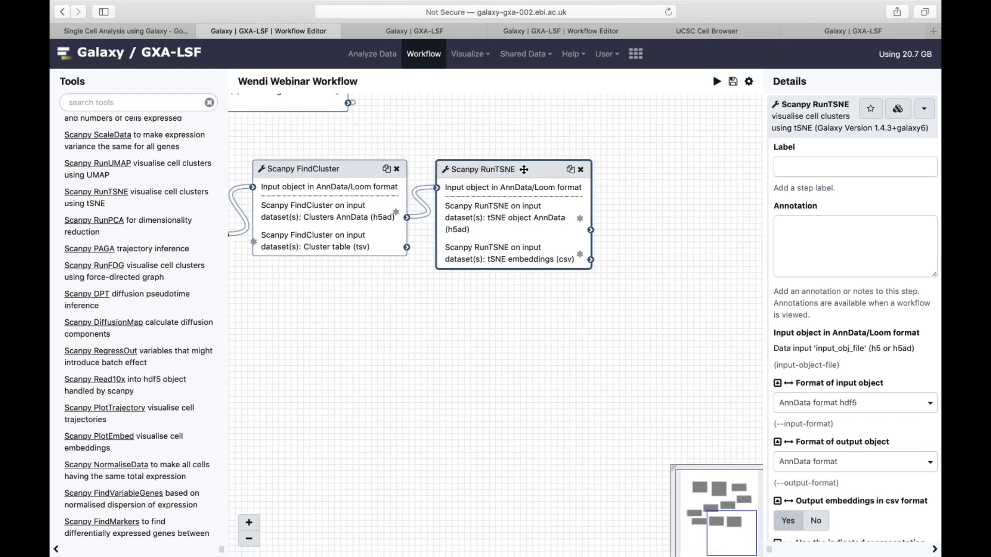
{"action": "scroll", "coordinate": [132, 376], "scroll_direction": "down", "scroll_amount": 5}
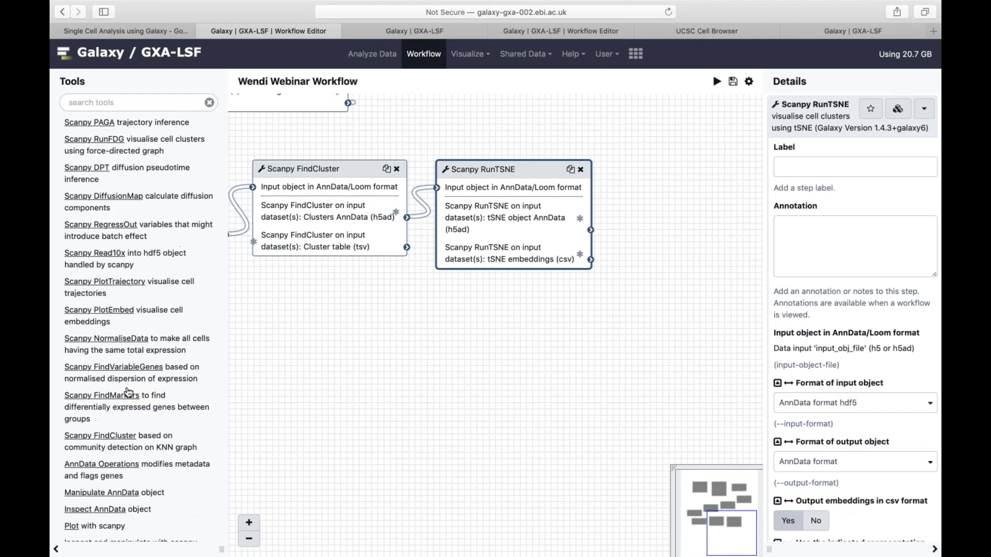
Place a Scanpy FindMarkers step below RunTSNE and feed it RunTSNE's tSNE object AnnData
{"action": "left_click", "coordinate": [133, 360]}
{"action": "left_click_drag", "start_coordinate": [527, 332], "coordinate": [567, 301]}
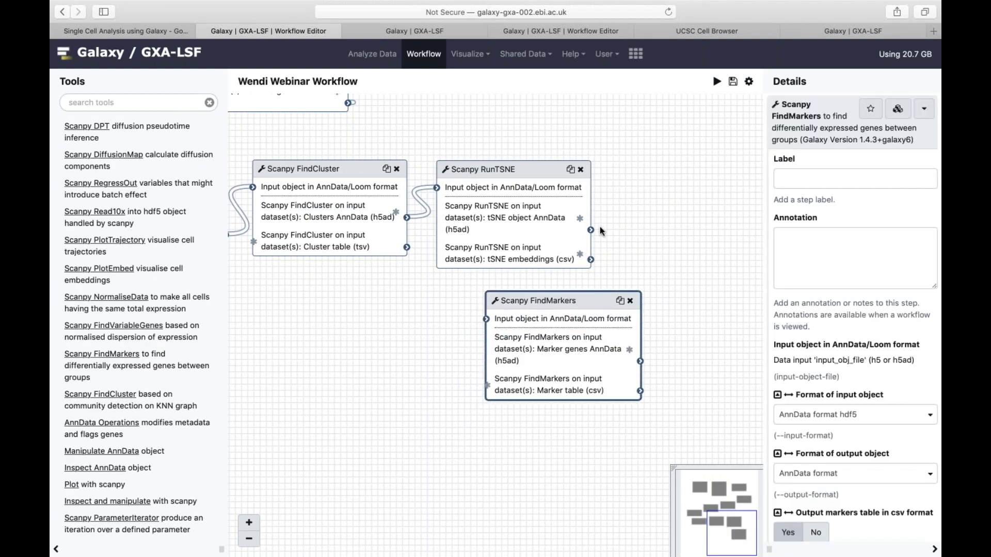
{"action": "left_click_drag", "start_coordinate": [591, 230], "coordinate": [486, 319]}
{"action": "left_click_drag", "start_coordinate": [547, 300], "coordinate": [537, 306]}
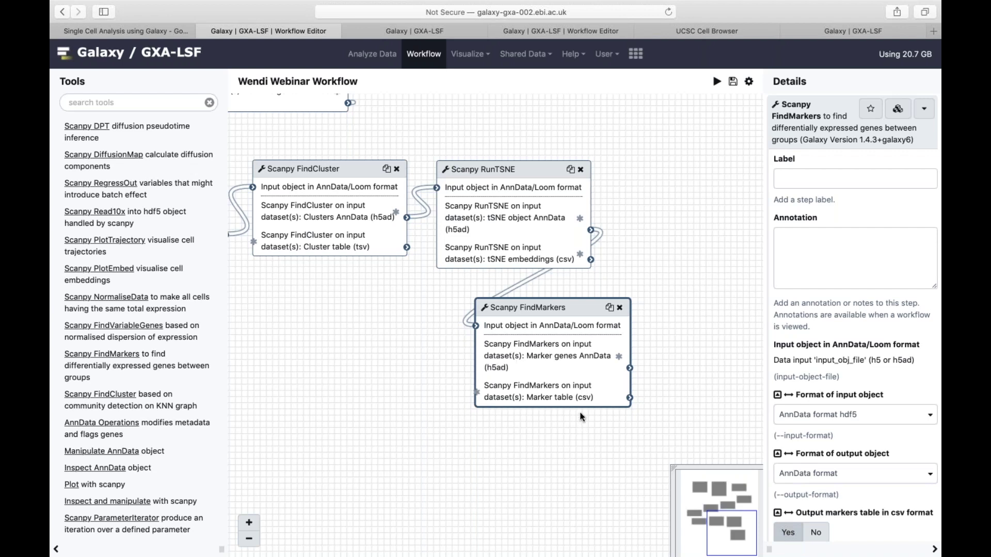
{"action": "left_click_drag", "start_coordinate": [377, 326], "coordinate": [440, 268]}
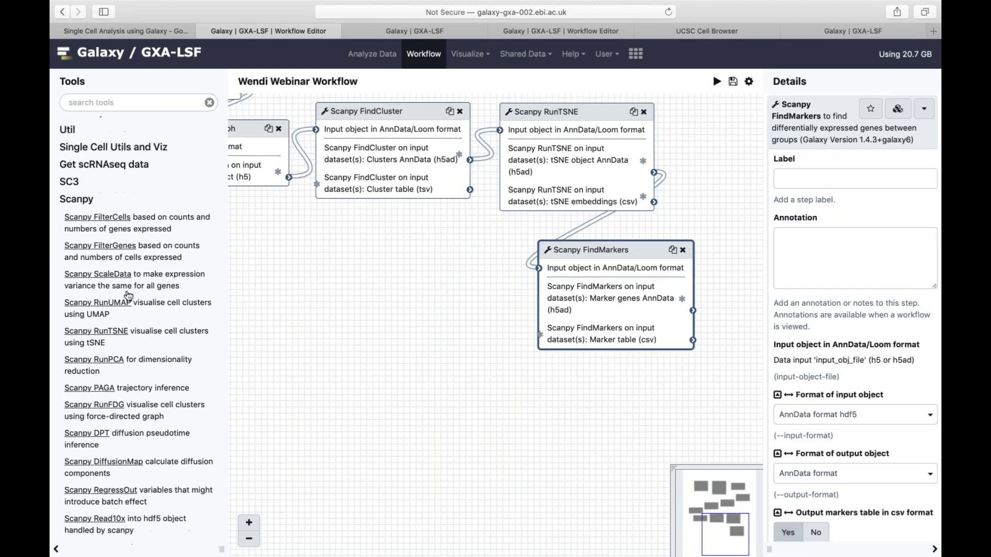
{"action": "left_click", "coordinate": [127, 303]}
Place the Scanpy RunUMAP step and connect FindMarkers' Marker genes output to its input
{"action": "left_click_drag", "start_coordinate": [508, 331], "coordinate": [373, 296]}
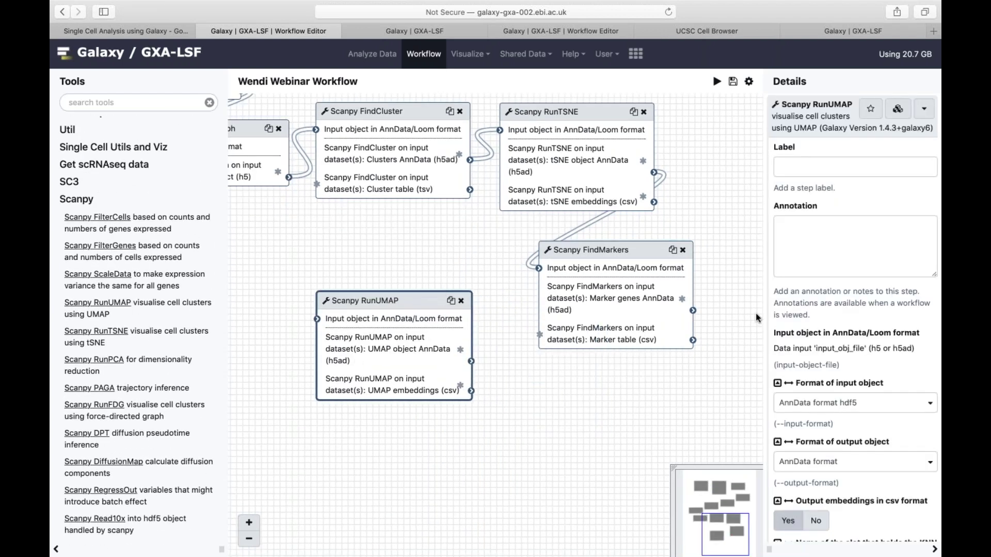
{"action": "mouse_move", "coordinate": [692, 310]}
{"action": "left_mouse_down"}
{"action": "mouse_move", "coordinate": [726, 387]}
{"action": "mouse_move", "coordinate": [306, 315]}
{"action": "mouse_move", "coordinate": [317, 318]}
{"action": "left_mouse_up"}
{"action": "left_click_drag", "start_coordinate": [370, 299], "coordinate": [400, 291]}
{"action": "left_click_drag", "start_coordinate": [447, 265], "coordinate": [527, 242]}
Expand the Single Cell Utils and Viz section in the Tools list
{"action": "scroll", "coordinate": [156, 391], "scroll_direction": "down", "scroll_amount": 10}
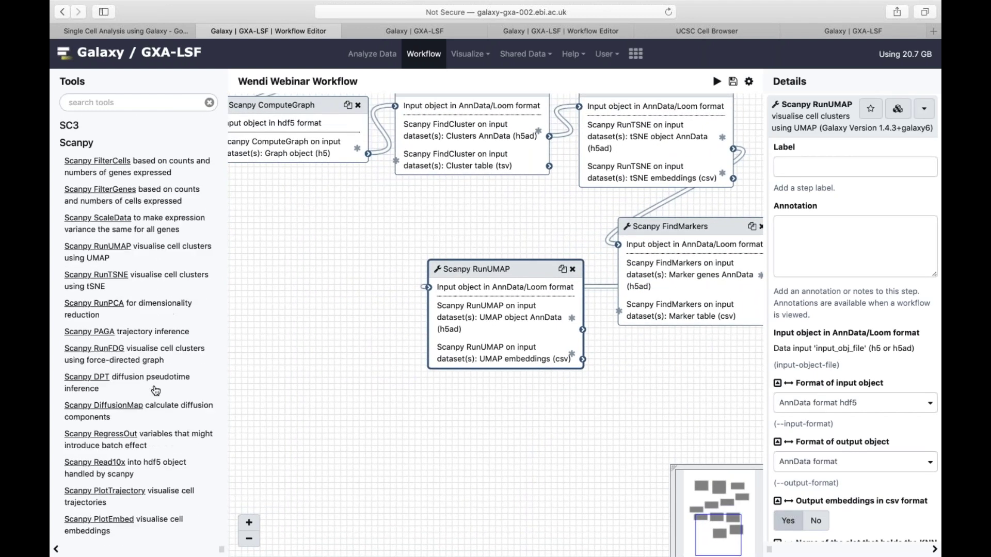
{"action": "scroll", "coordinate": [156, 391], "scroll_direction": "down", "scroll_amount": 4}
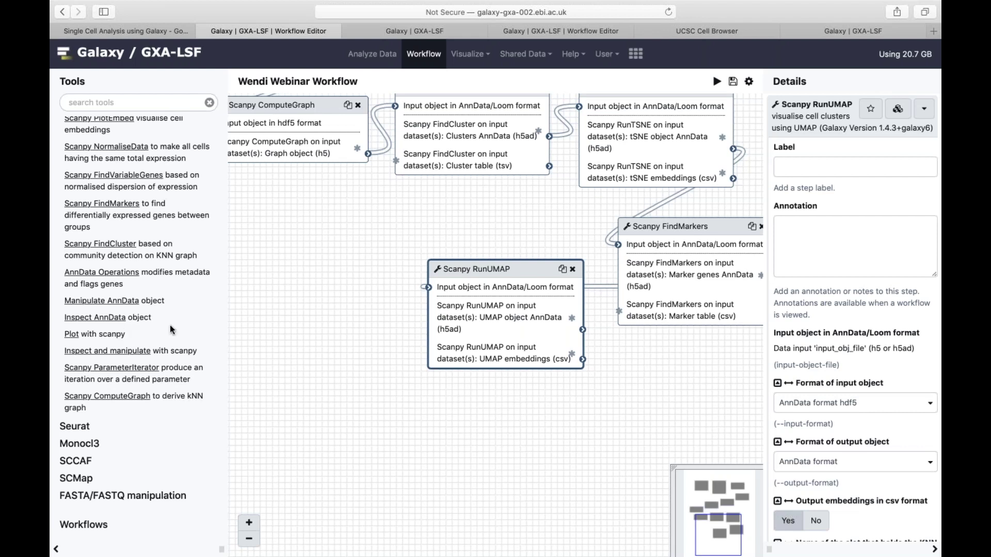
{"action": "scroll", "coordinate": [169, 326], "scroll_direction": "up", "scroll_amount": 12}
{"action": "scroll", "coordinate": [168, 310], "scroll_direction": "up", "scroll_amount": 5}
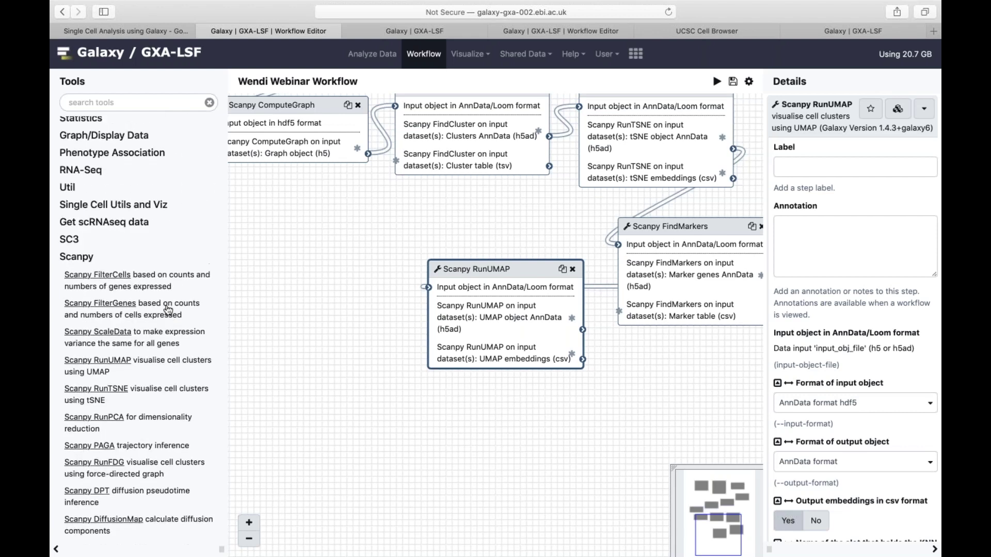
{"action": "left_click", "coordinate": [114, 206]}
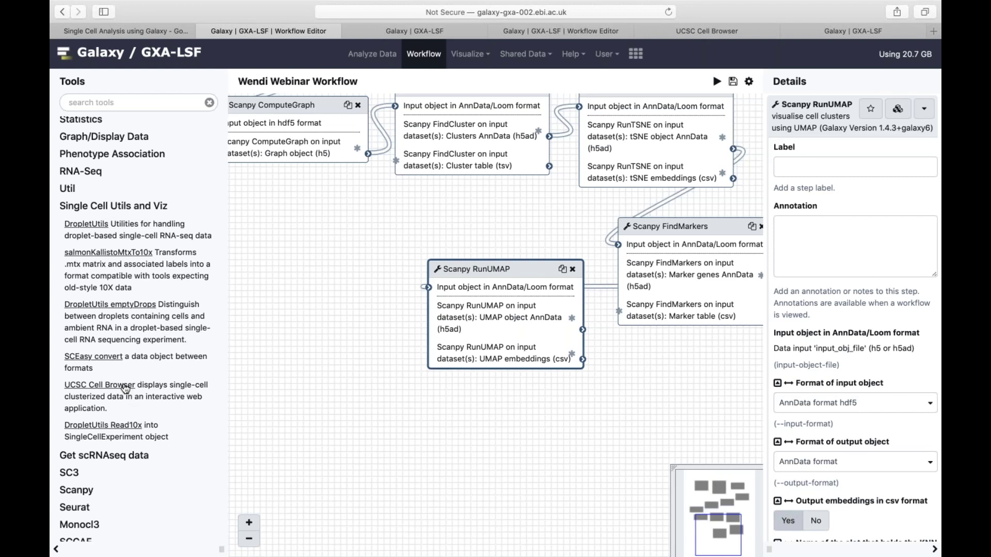
Add a UCSC Cell Browser step to the left of RunUMAP
{"action": "left_click", "coordinate": [125, 388]}
{"action": "left_click_drag", "start_coordinate": [518, 320], "coordinate": [338, 320]}
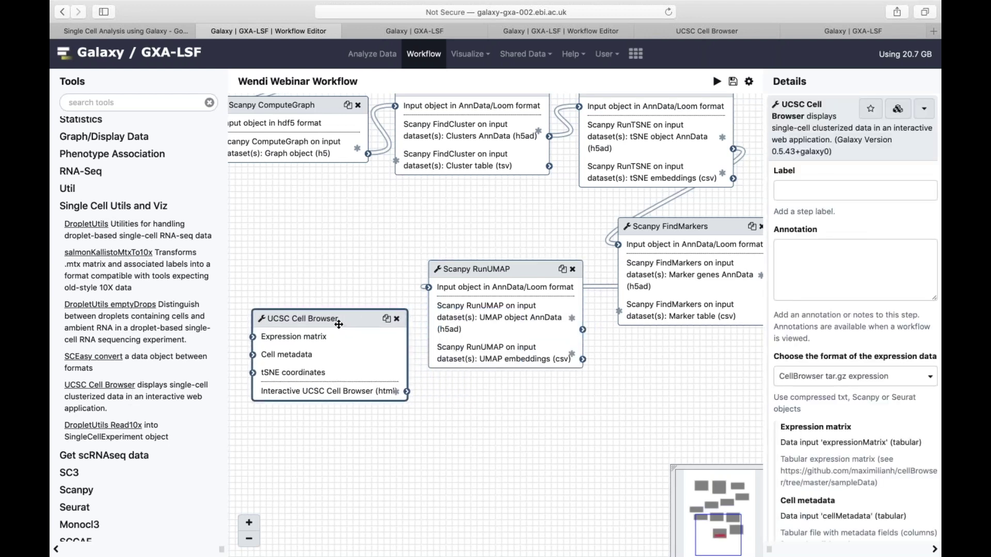
{"action": "scroll", "coordinate": [362, 248], "scroll_direction": "down", "scroll_amount": 3}
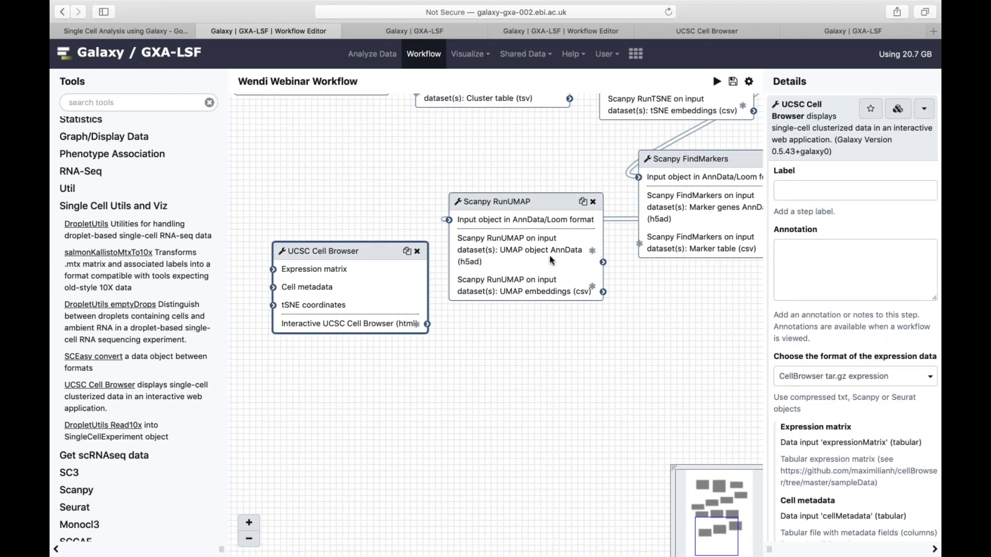
{"action": "mouse_move", "coordinate": [602, 261]}
{"action": "left_mouse_down"}
{"action": "mouse_move", "coordinate": [633, 287]}
{"action": "mouse_move", "coordinate": [632, 299]}
{"action": "mouse_move", "coordinate": [274, 238]}
{"action": "mouse_move", "coordinate": [271, 266]}
{"action": "mouse_move", "coordinate": [494, 296]}
{"action": "mouse_move", "coordinate": [394, 270]}
{"action": "mouse_move", "coordinate": [274, 269]}
{"action": "mouse_move", "coordinate": [291, 251]}
{"action": "mouse_move", "coordinate": [603, 245]}
{"action": "left_mouse_up"}
Set expression format to Scanpy AnnData HDF5, connect RunUMAP's AnnData output, and save the workflow
{"action": "scroll", "coordinate": [939, 312], "scroll_direction": "down", "scroll_amount": 1}
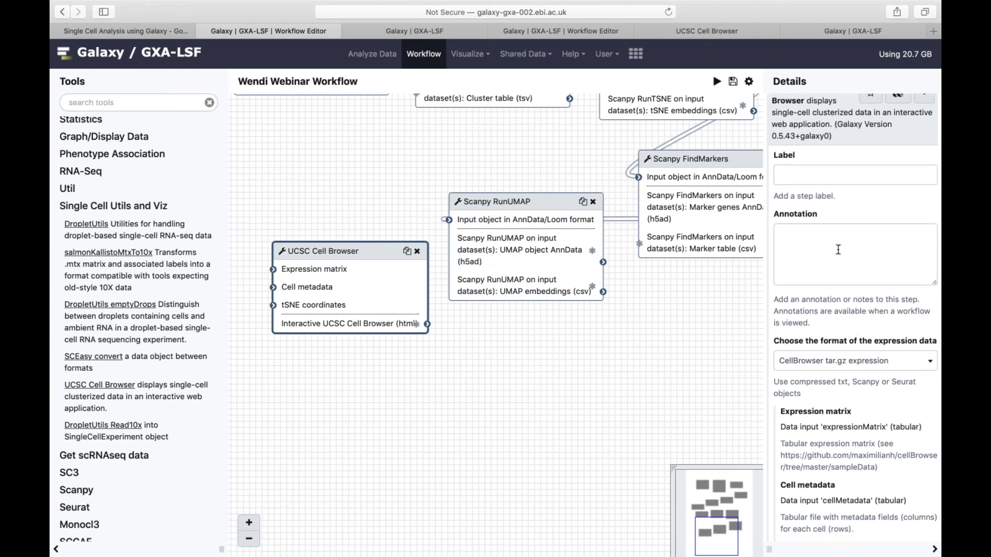
{"action": "left_click", "coordinate": [837, 365]}
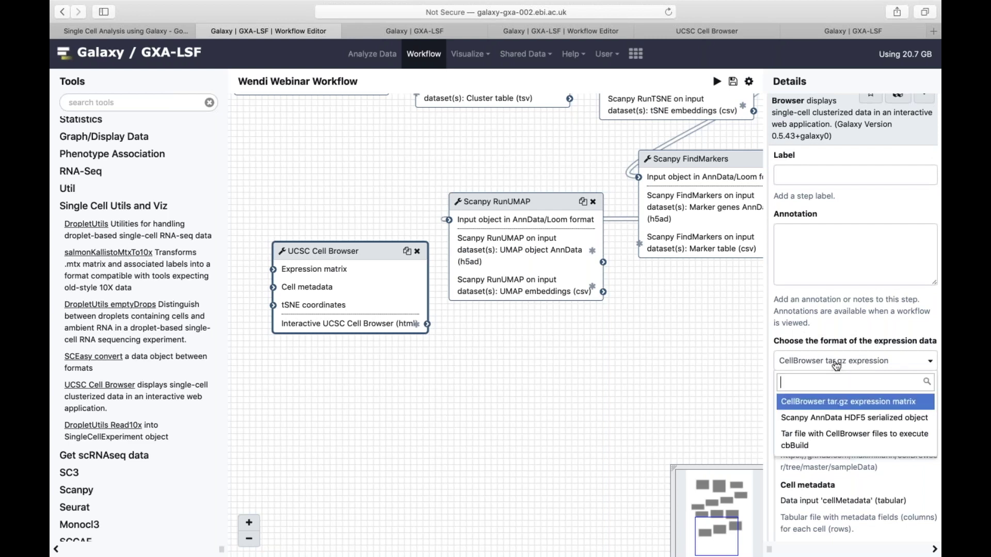
{"action": "left_click", "coordinate": [872, 421]}
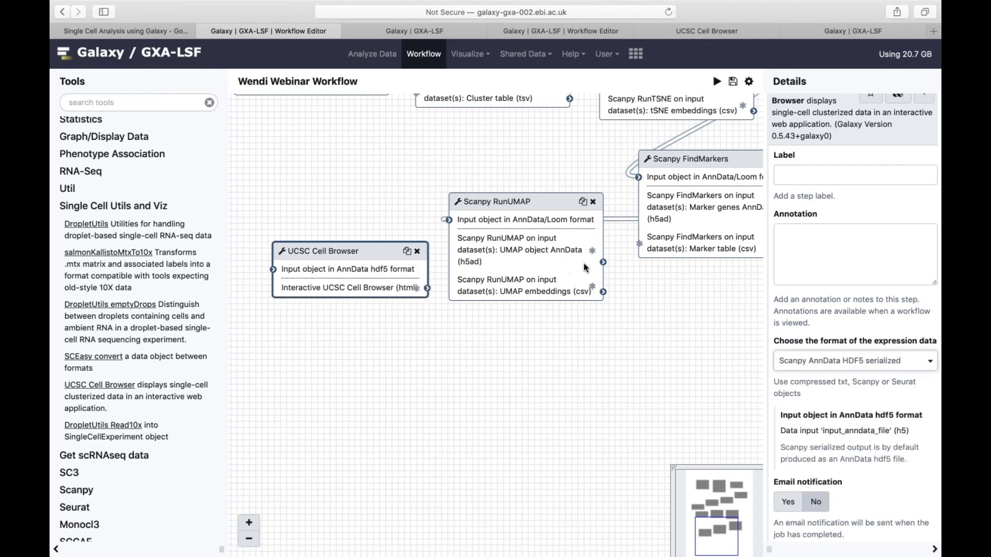
{"action": "left_click_drag", "start_coordinate": [603, 262], "coordinate": [272, 271]}
{"action": "left_click_drag", "start_coordinate": [322, 247], "coordinate": [320, 311]}
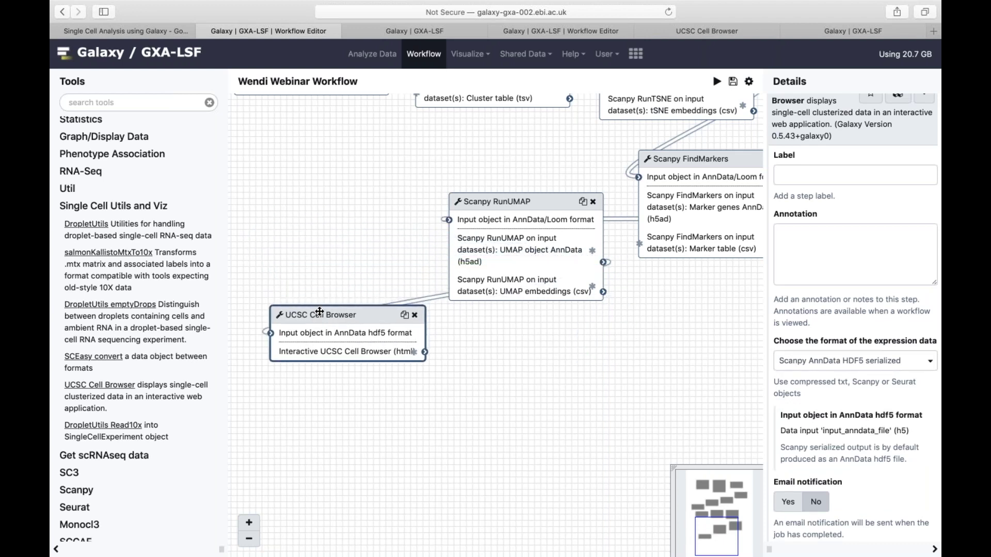
{"action": "scroll", "coordinate": [370, 252], "scroll_direction": "up", "scroll_amount": 3}
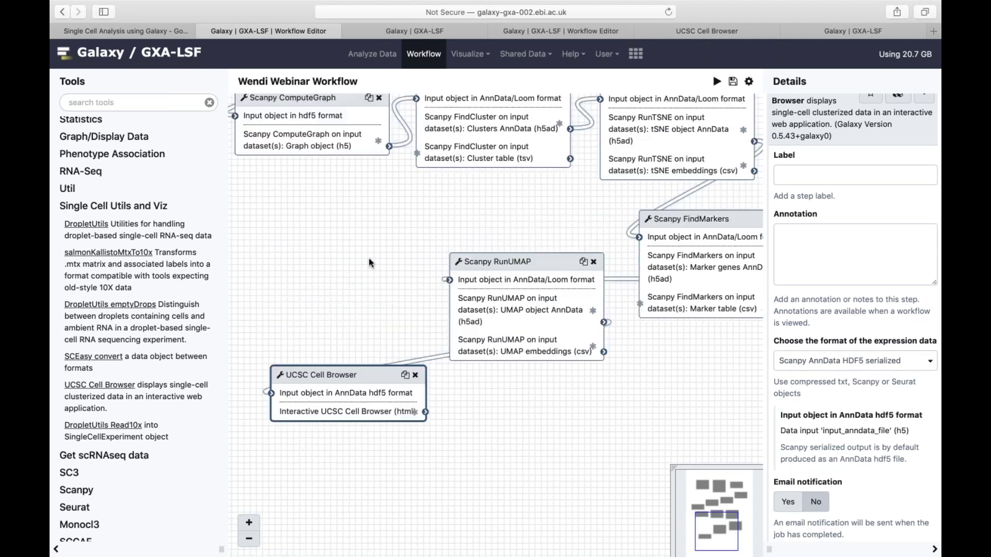
{"action": "left_click", "coordinate": [733, 82]}
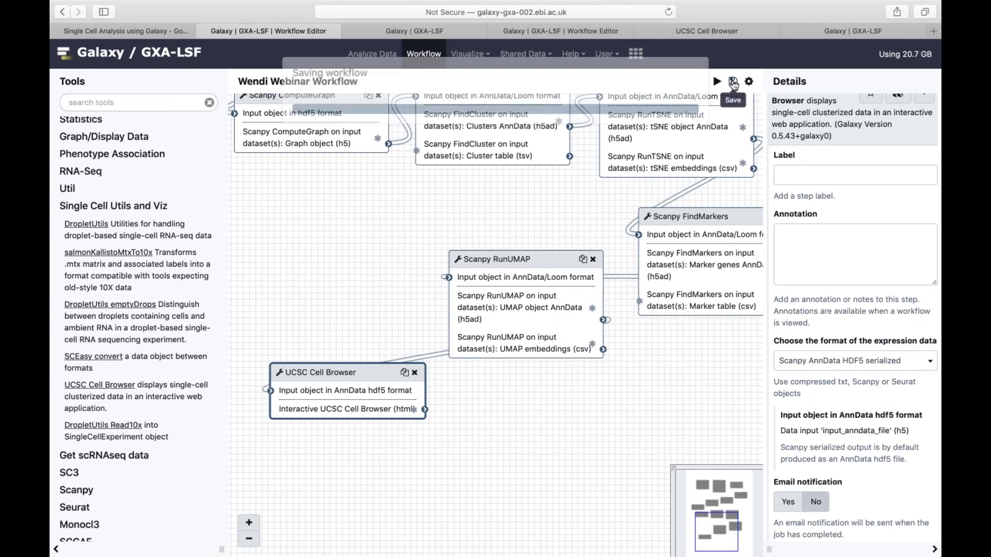